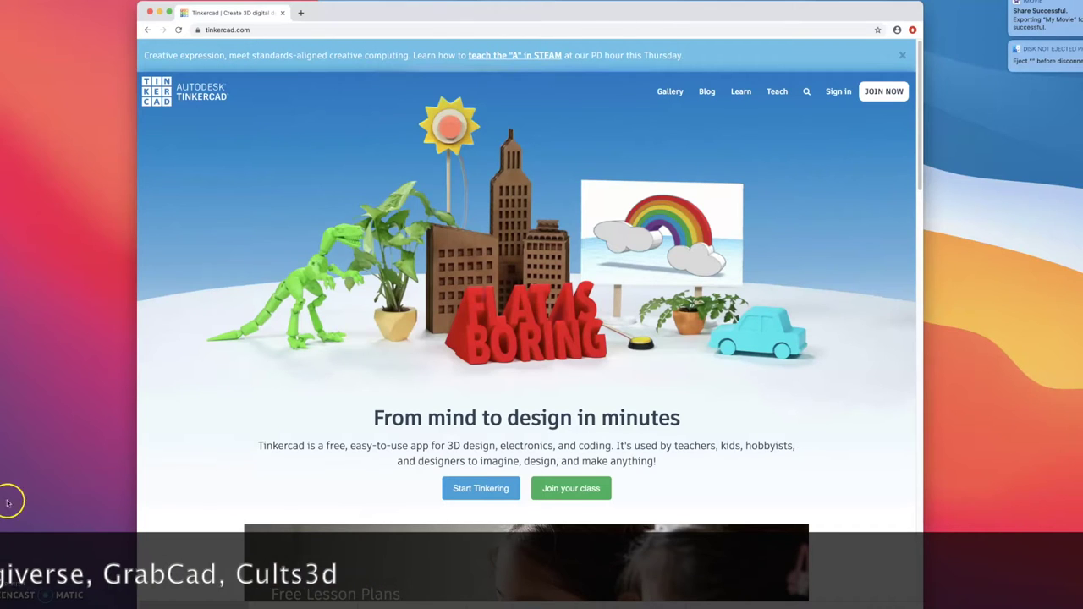
# Step: Go to thingiverse.com and search the site for 'plant phone'
pyautogui.click(237, 29)
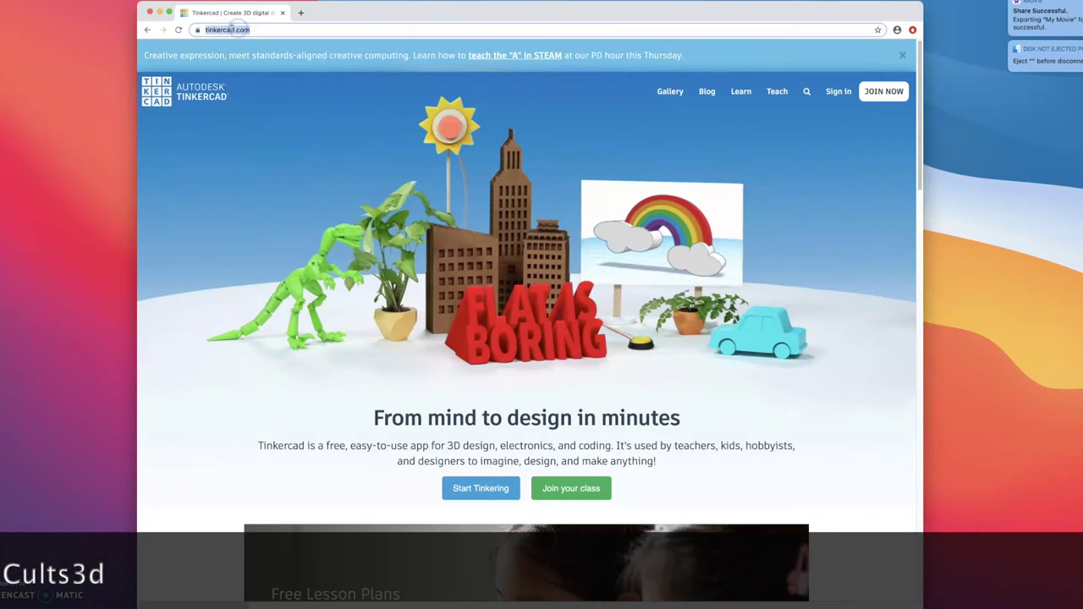
pyautogui.write('thingiv')
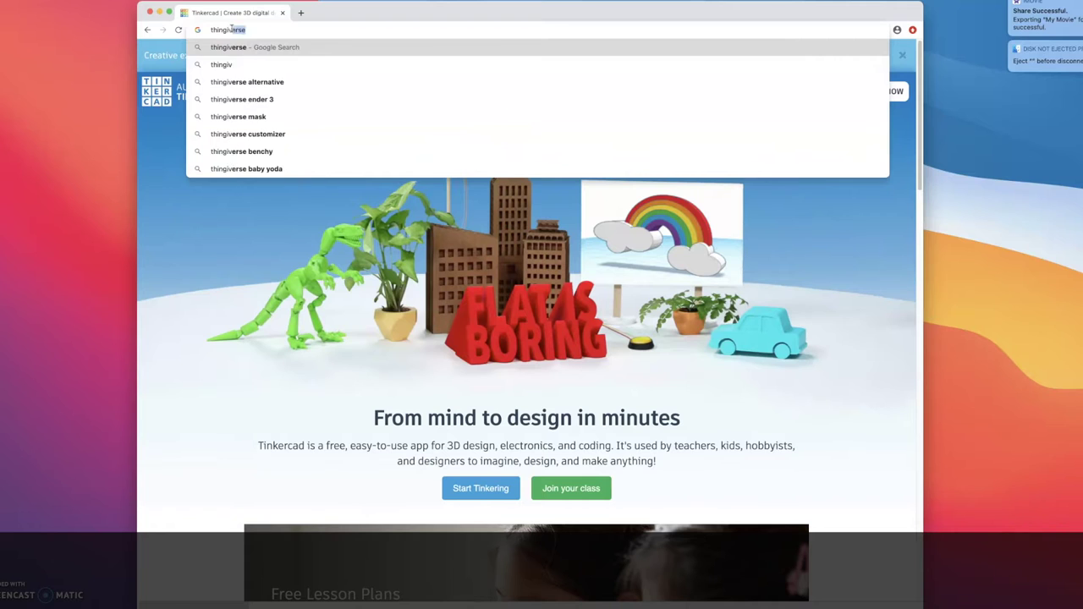
pyautogui.write('erse.com')
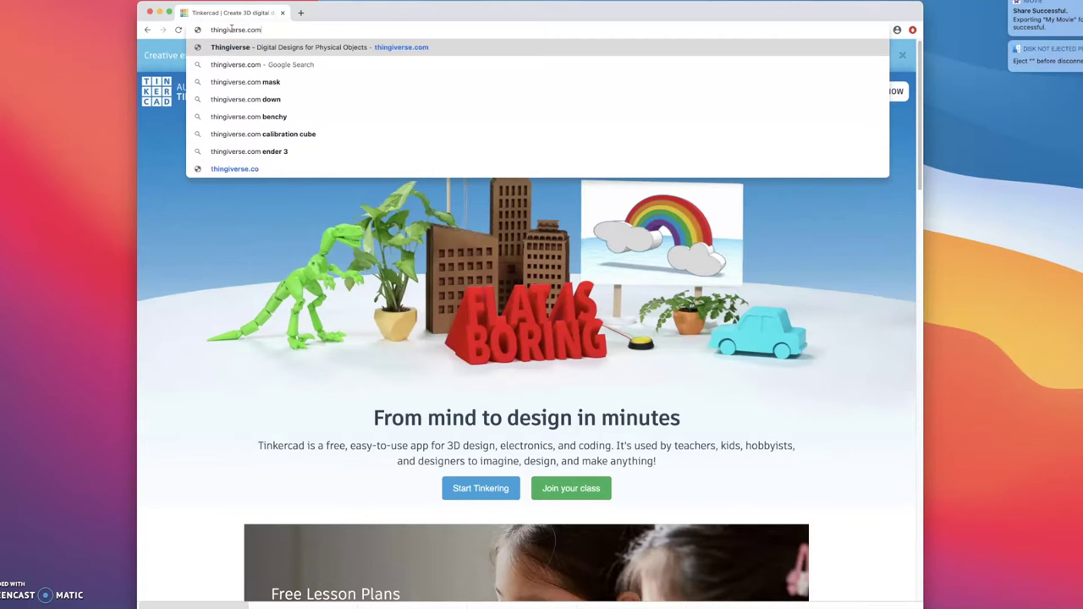
pyautogui.press('Return')
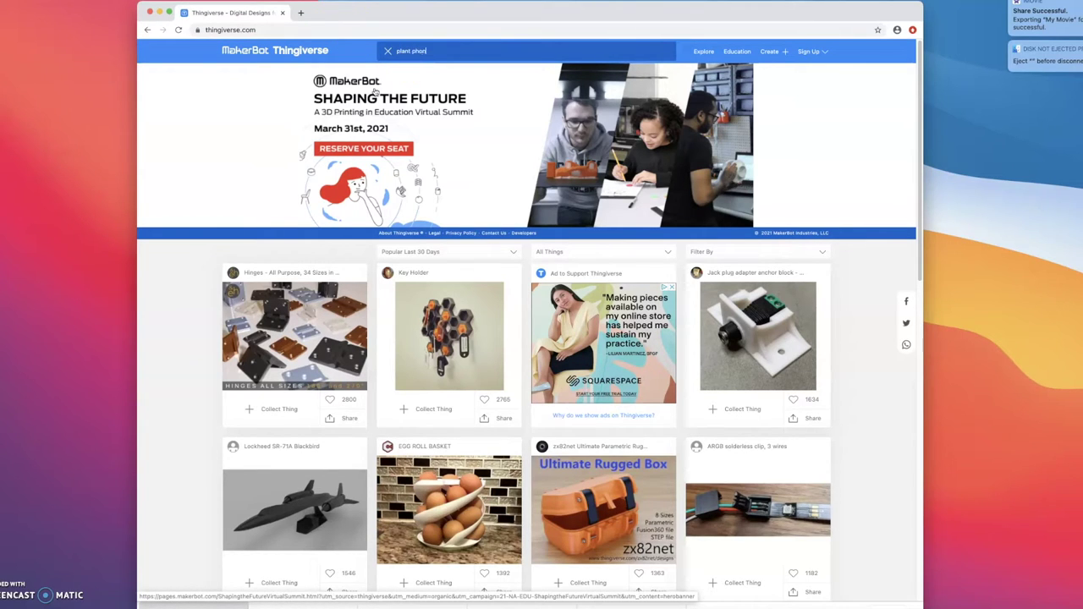
pyautogui.press('Return')
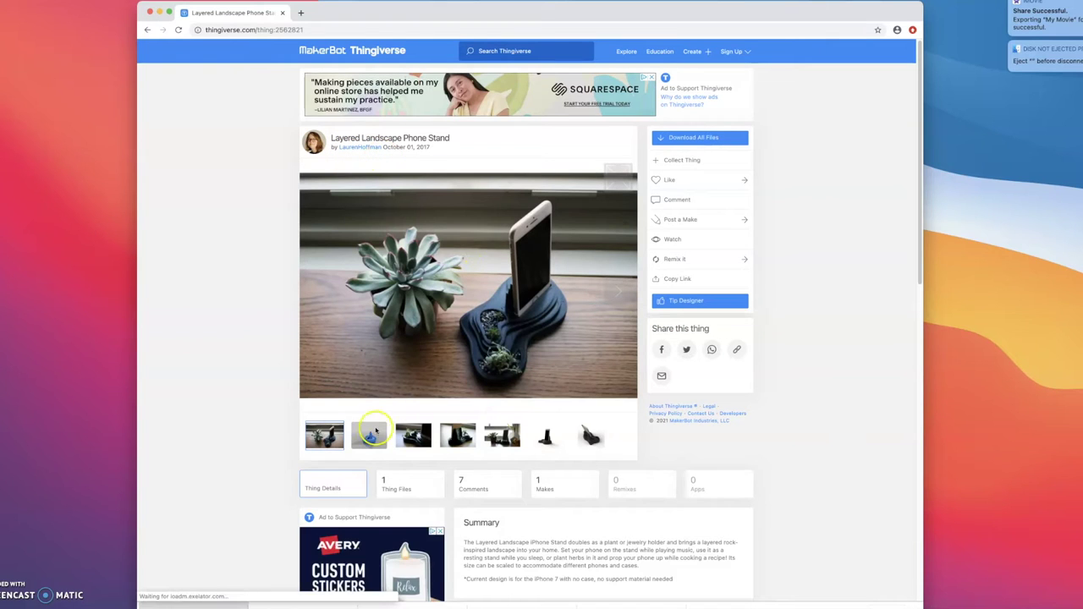
# Step: Inspect the Layered Landscape Phone Stand's 3D view and photos, then save all files as a zip to Downloads
pyautogui.click(372, 433)
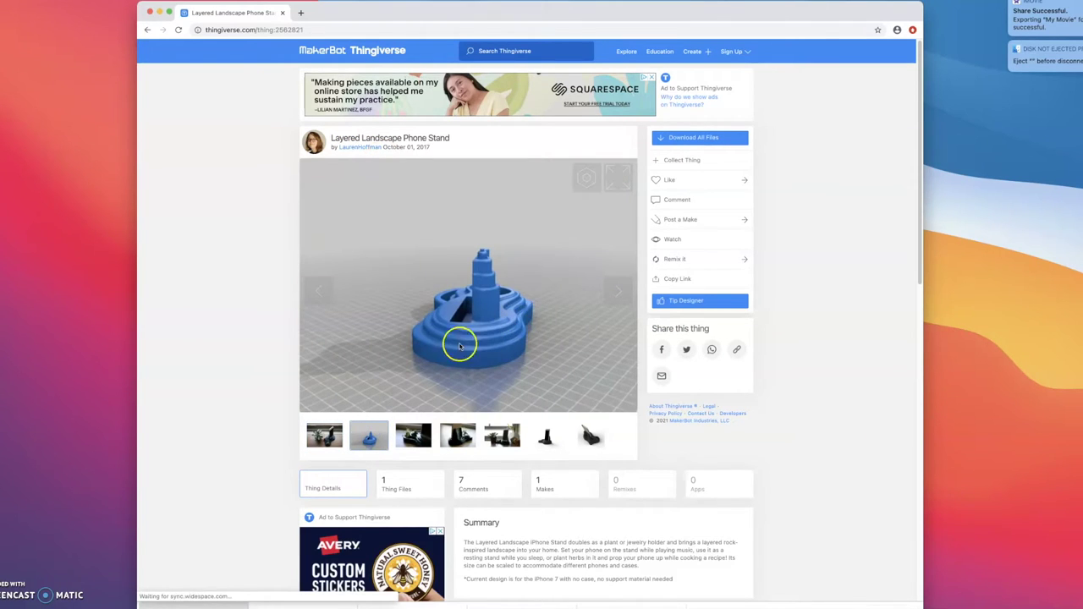
pyautogui.moveTo(440, 304); pyautogui.dragTo(504, 296)
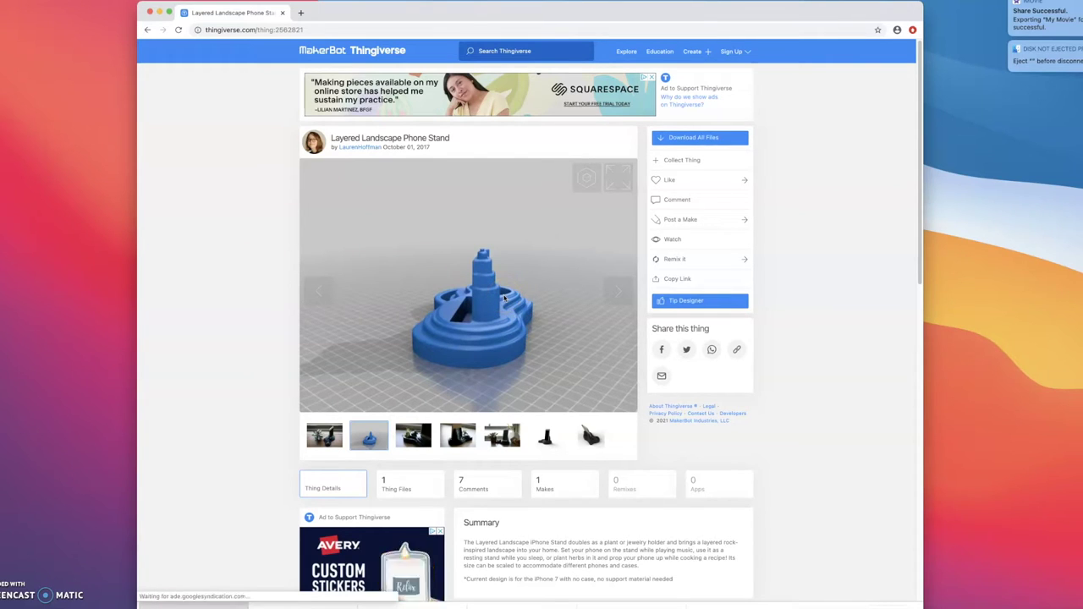
pyautogui.click(451, 283)
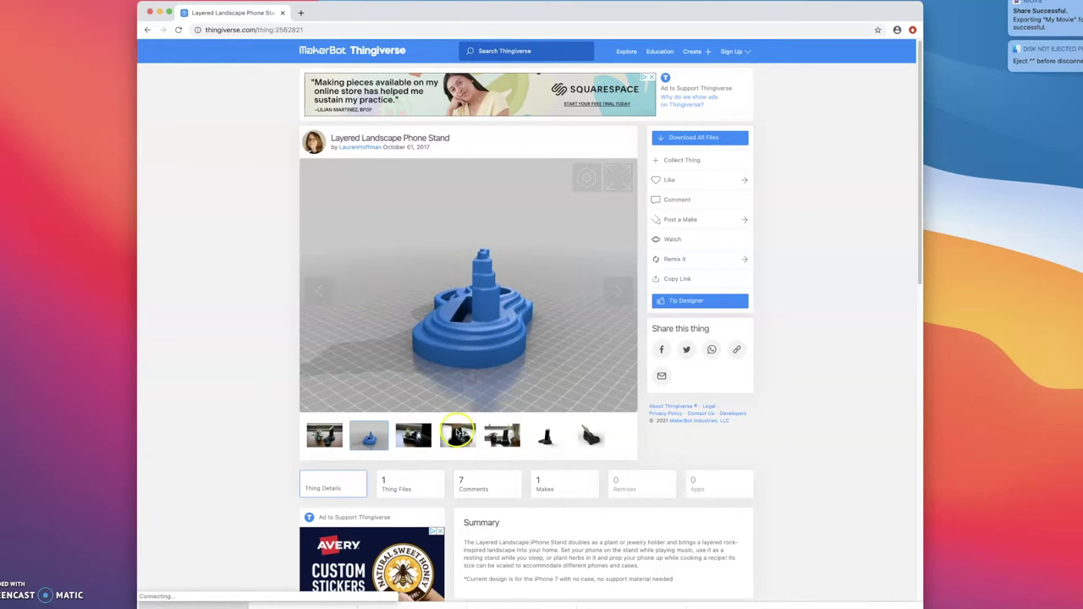
pyautogui.click(411, 433)
pyautogui.click(457, 435)
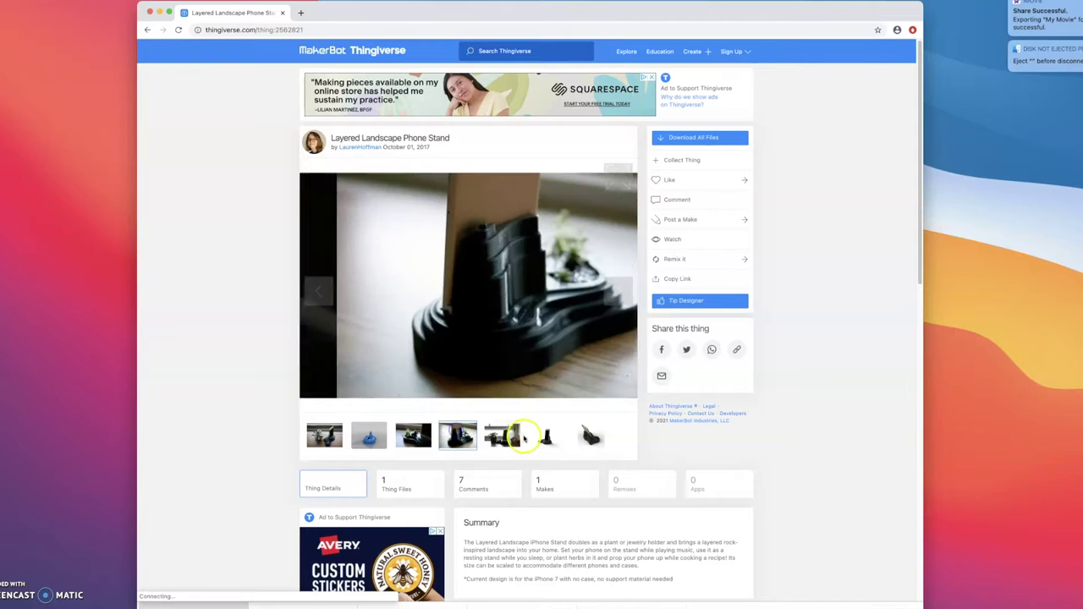
pyautogui.click(501, 435)
pyautogui.click(545, 435)
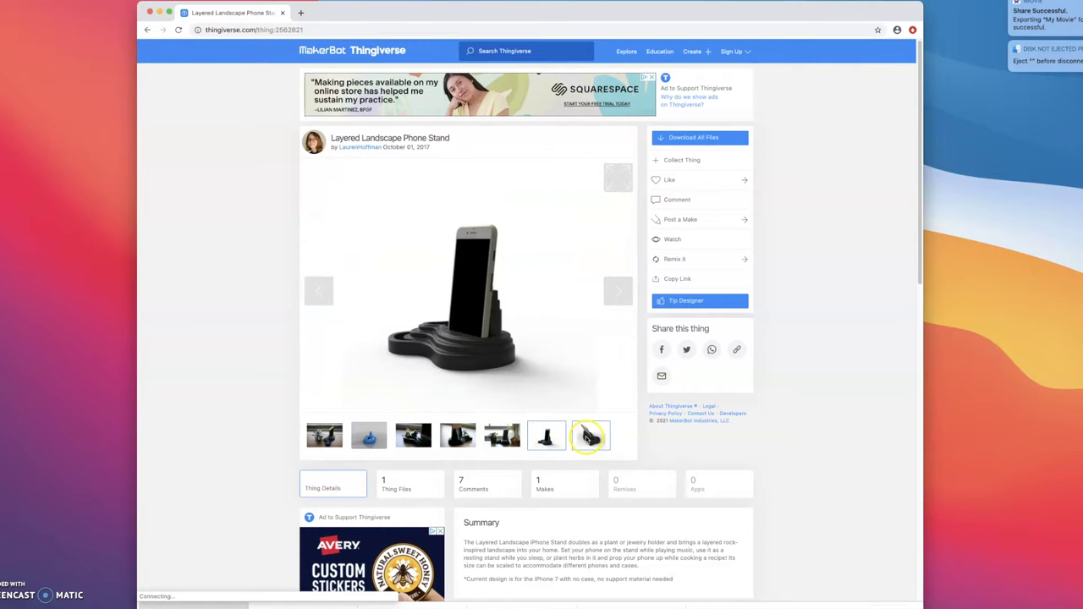
pyautogui.click(589, 437)
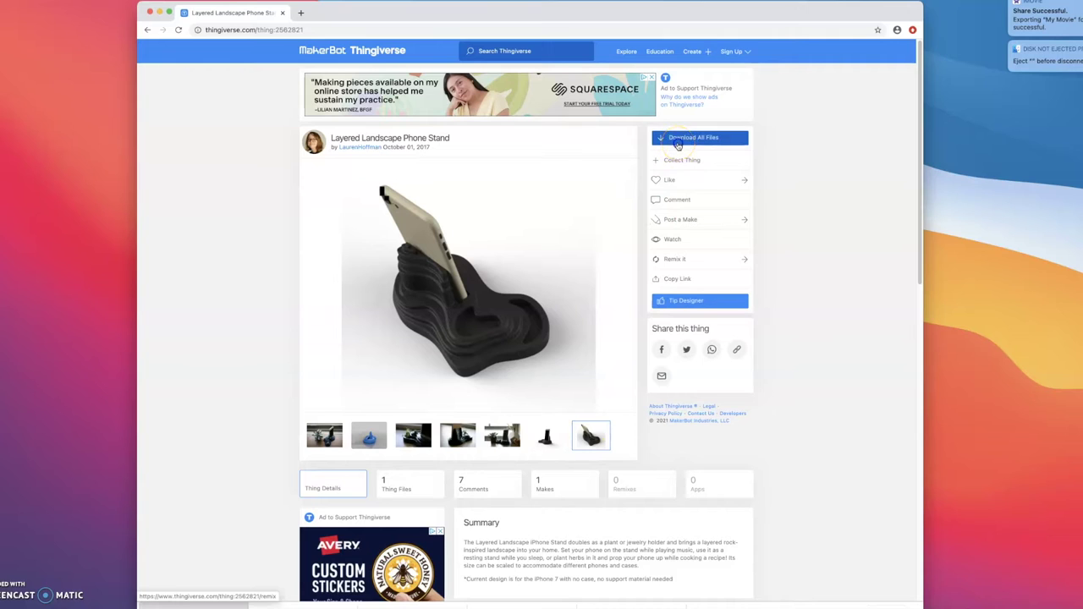
pyautogui.click(677, 144)
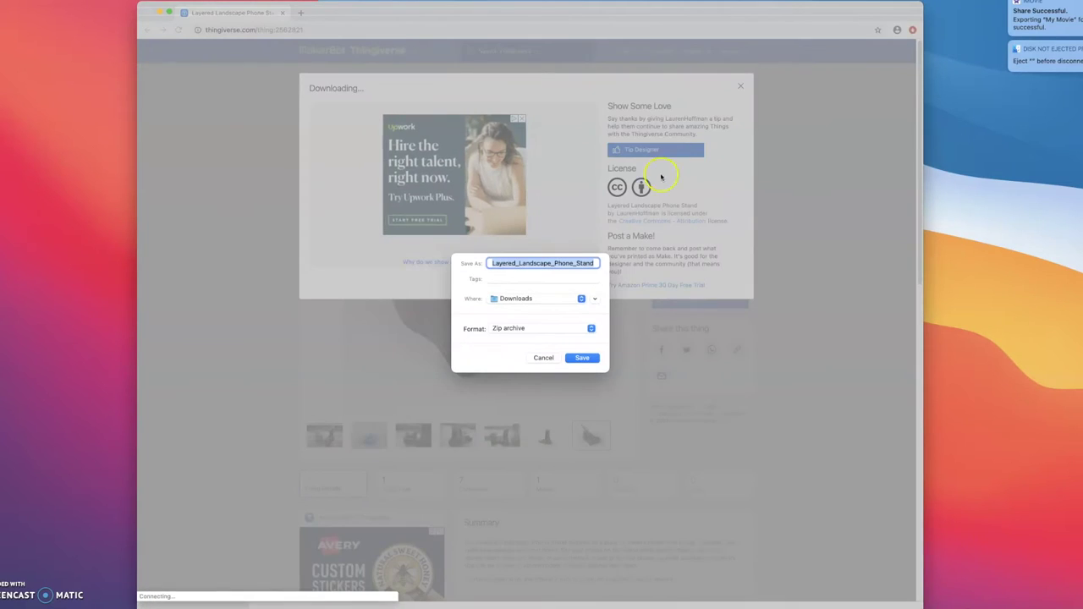
pyautogui.click(582, 357)
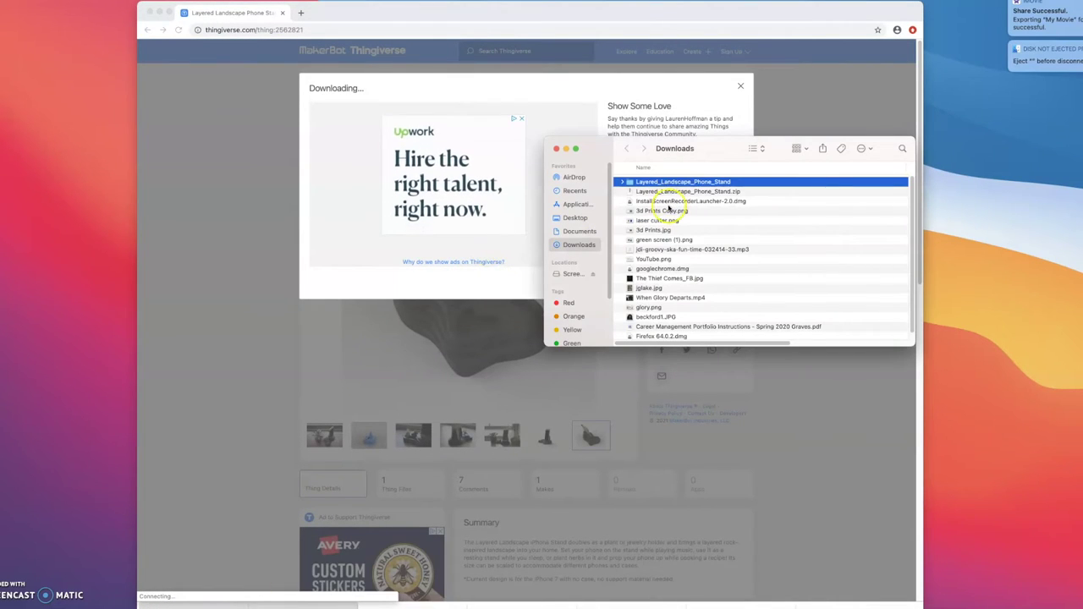
# Step: Move Layered_Landscape_iPhone_Stand.STL from the download's files folder to the Desktop and close Finder
pyautogui.doubleClick(668, 182)
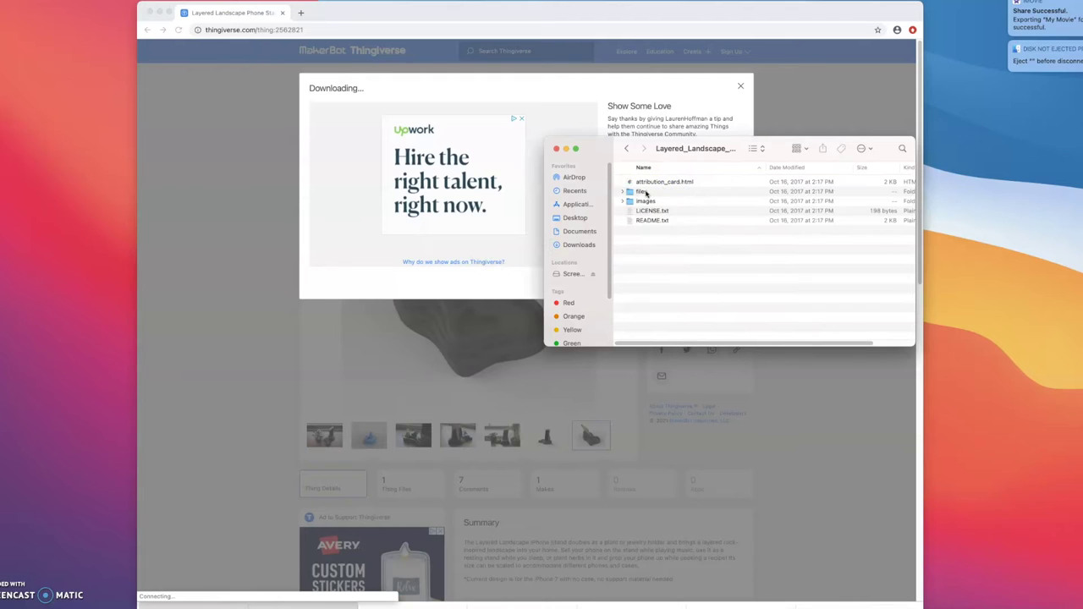
pyautogui.doubleClick(645, 193)
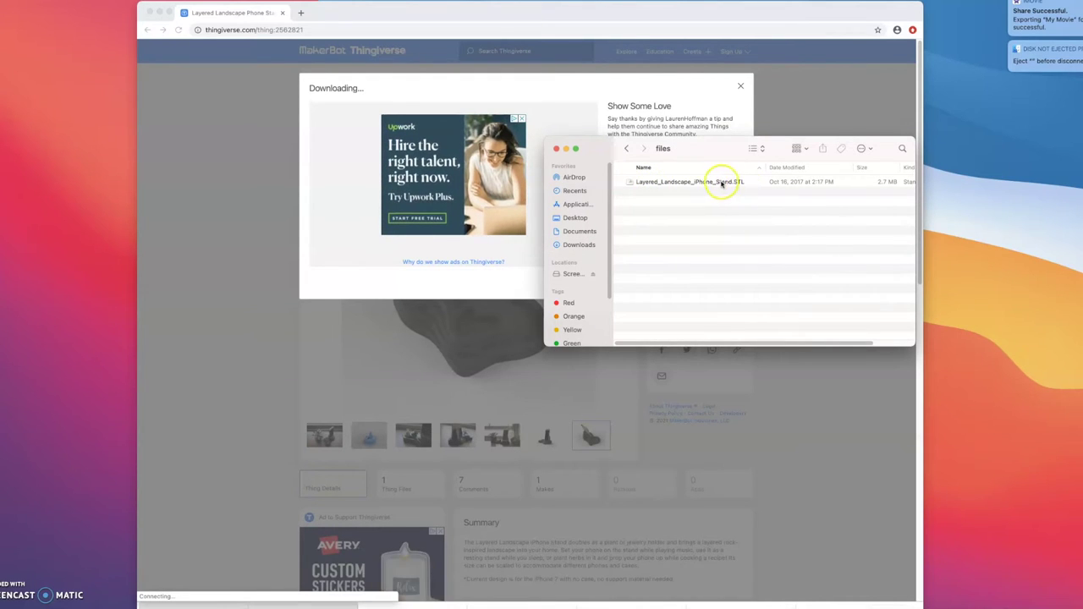
pyautogui.moveTo(721, 181); pyautogui.dragTo(586, 219)
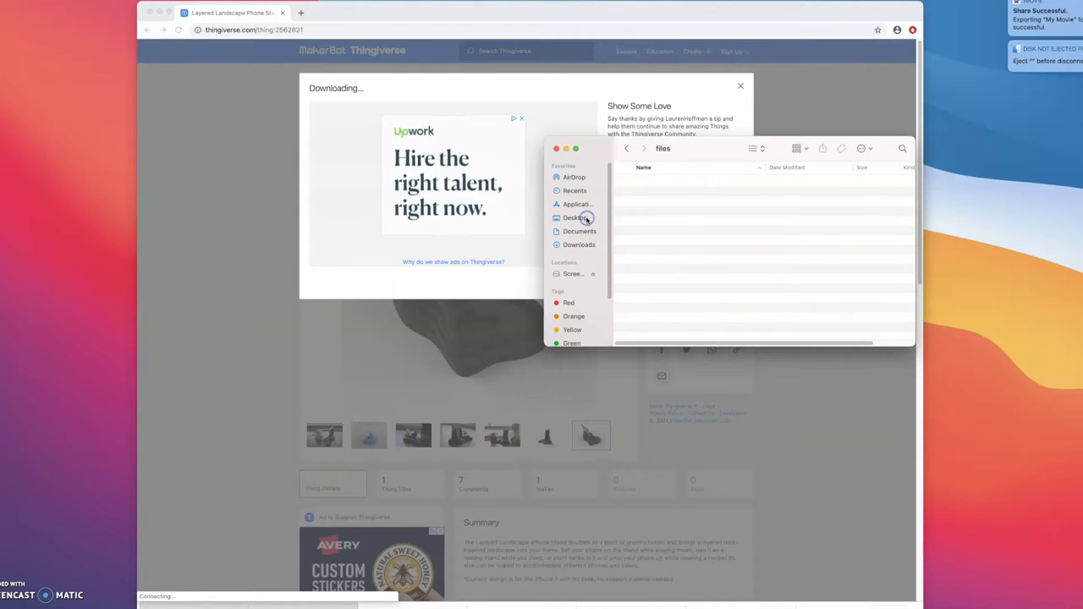
pyautogui.click(555, 149)
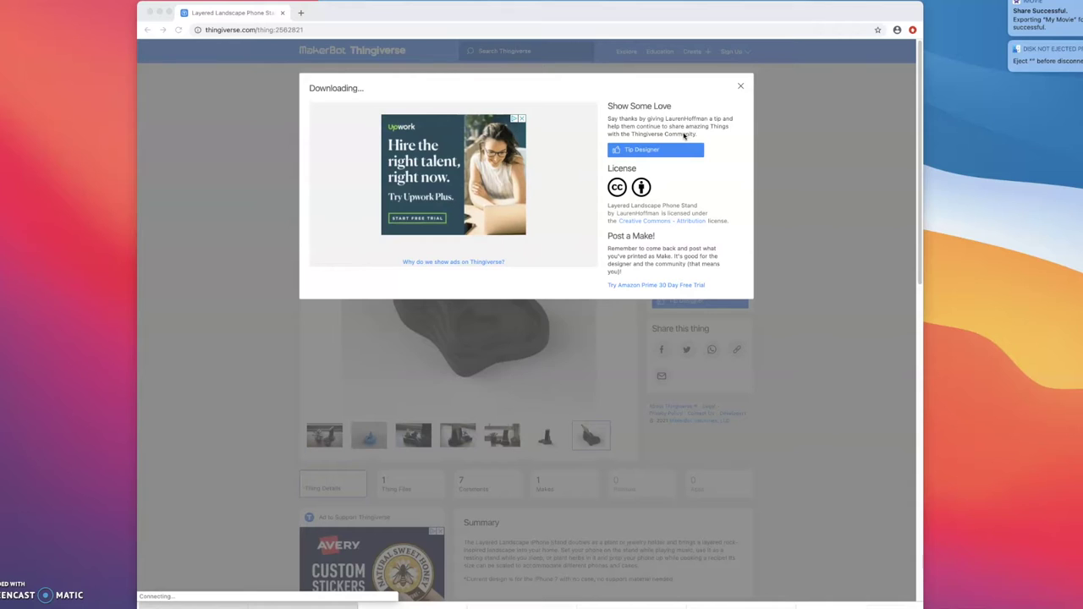
# Step: Close the Thingiverse Downloading dialog
pyautogui.click(740, 87)
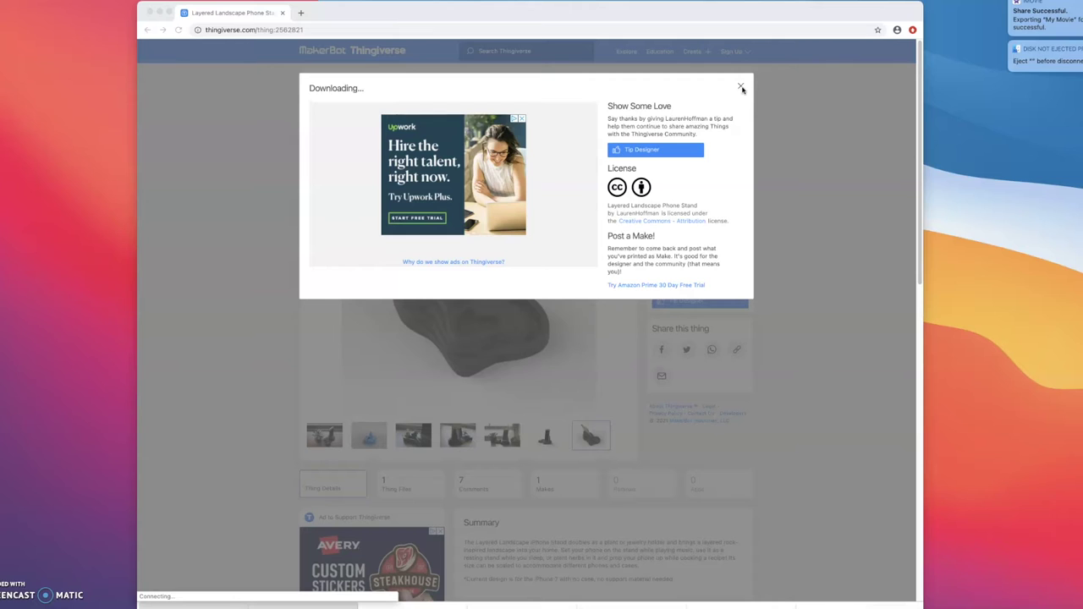
pyautogui.click(740, 88)
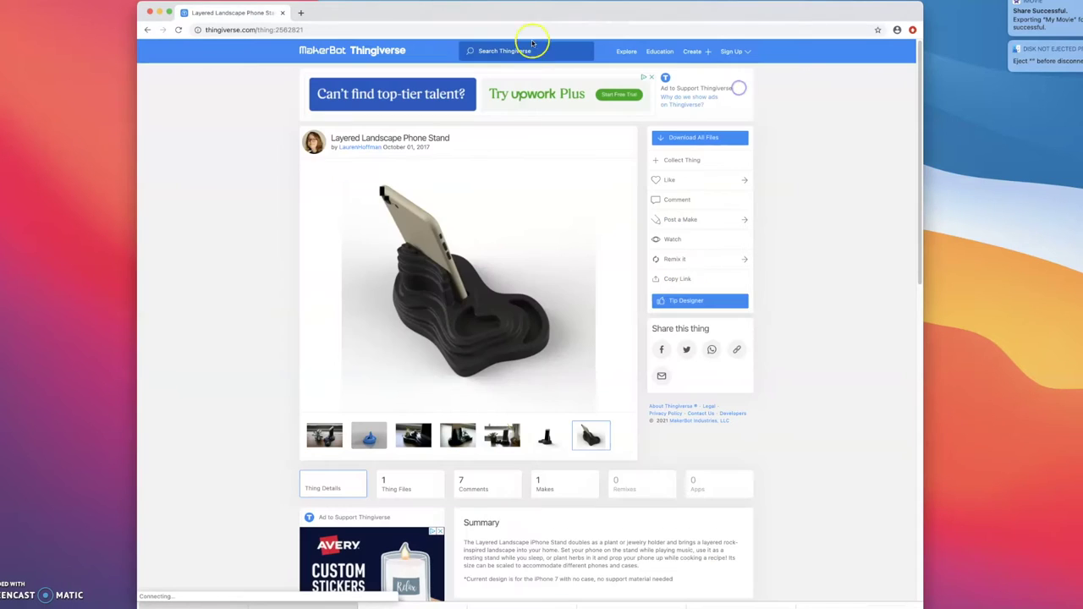
# Step: Load collin.libguides.com/PRCmakerspace, the Collin Makerspace @ Frisco guide page
pyautogui.click(464, 31)
pyautogui.write('cl')
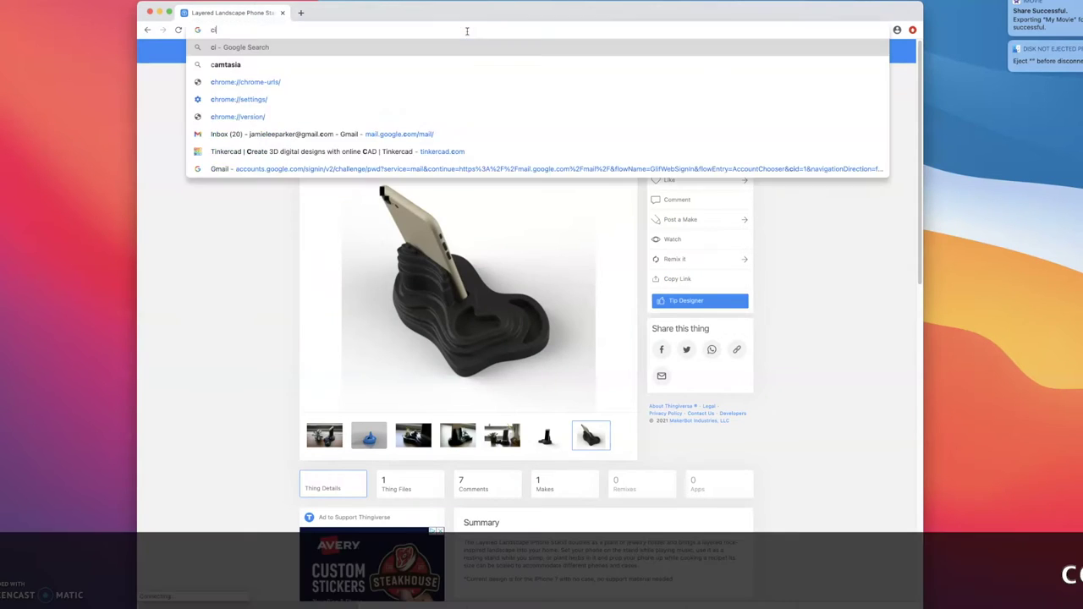
pyautogui.write('ip')
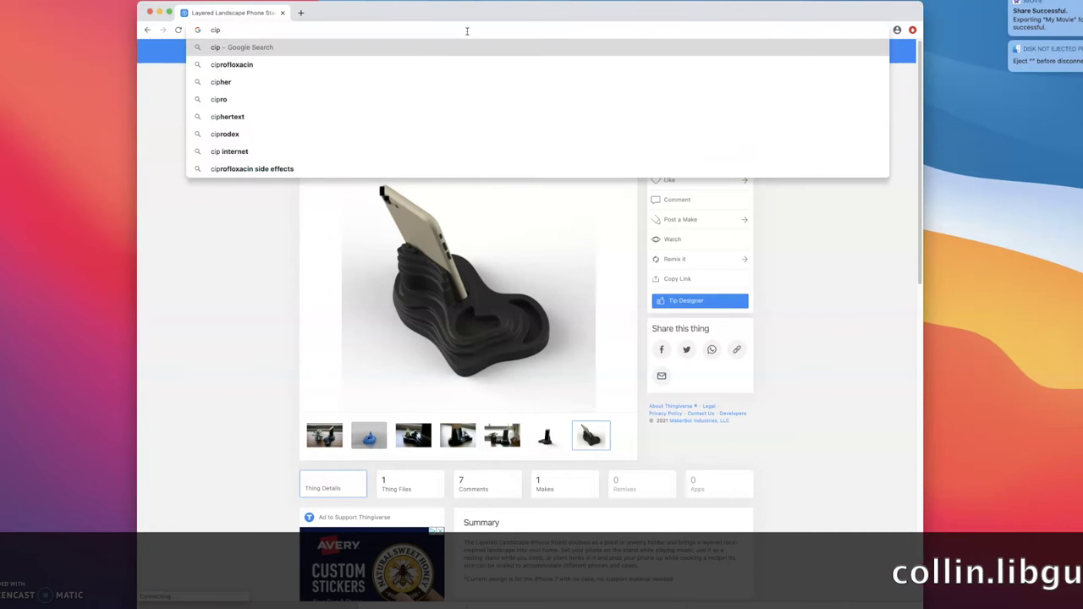
pyautogui.press('BackSpace')
pyautogui.press('BackSpace')
pyautogui.write('ol')
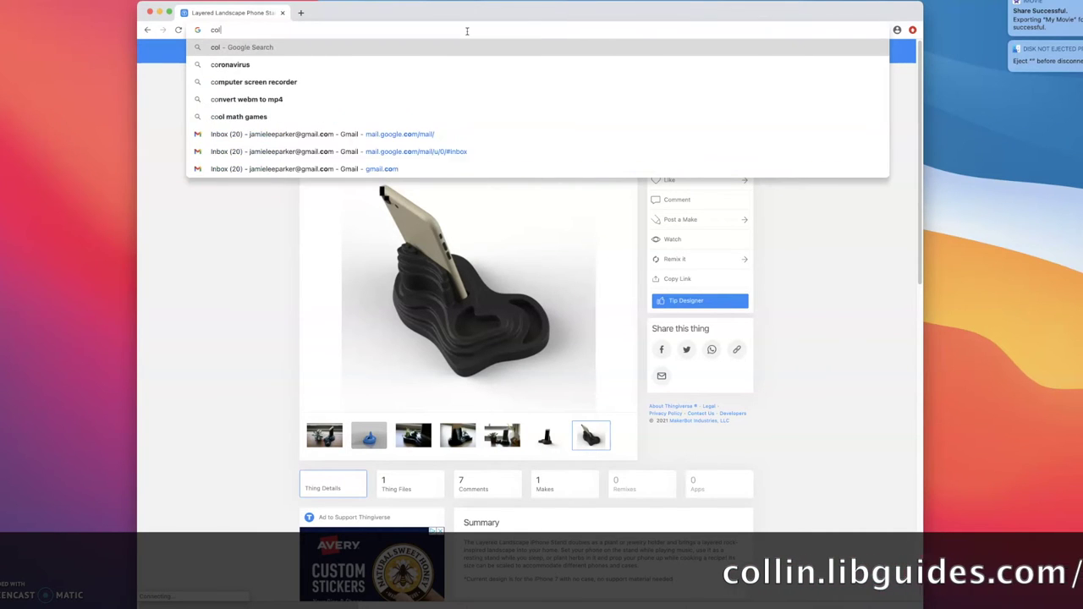
pyautogui.write('lin.li')
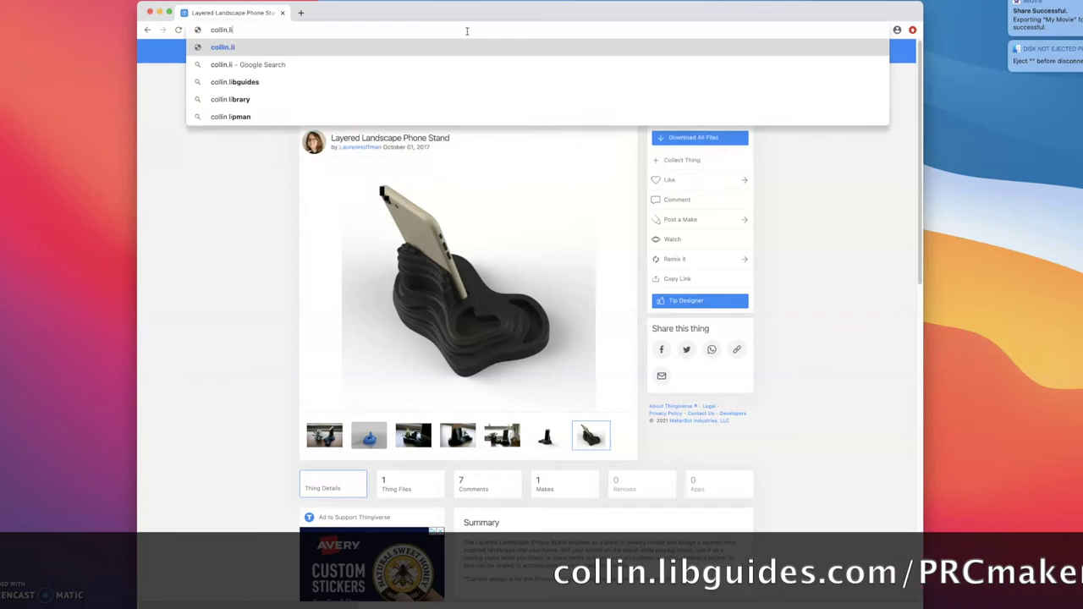
pyautogui.write('bguie')
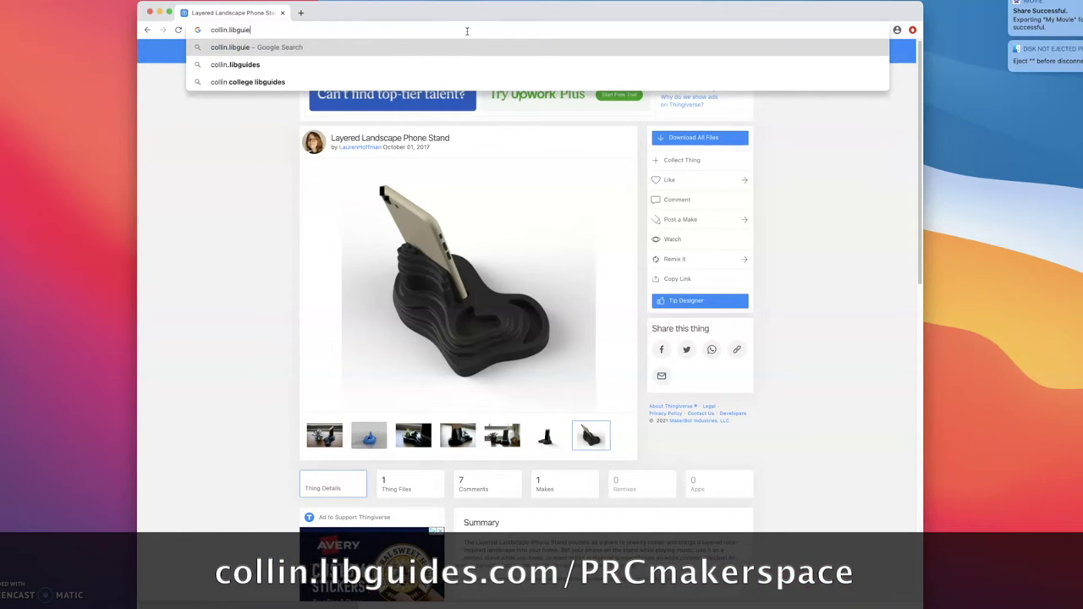
pyautogui.press('BackSpace')
pyautogui.write('des')
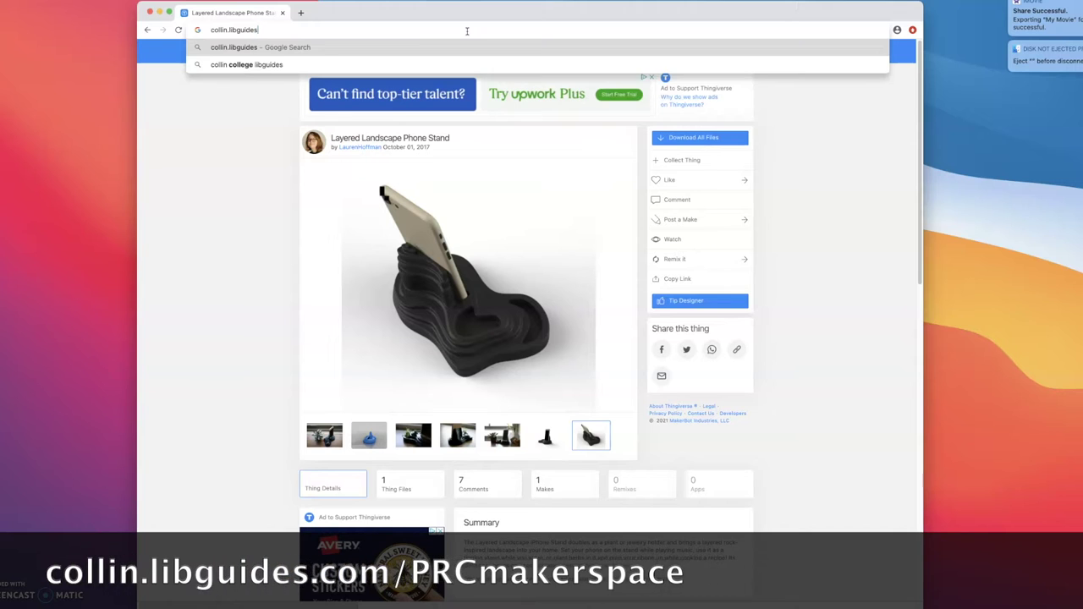
pyautogui.write('.com/PR')
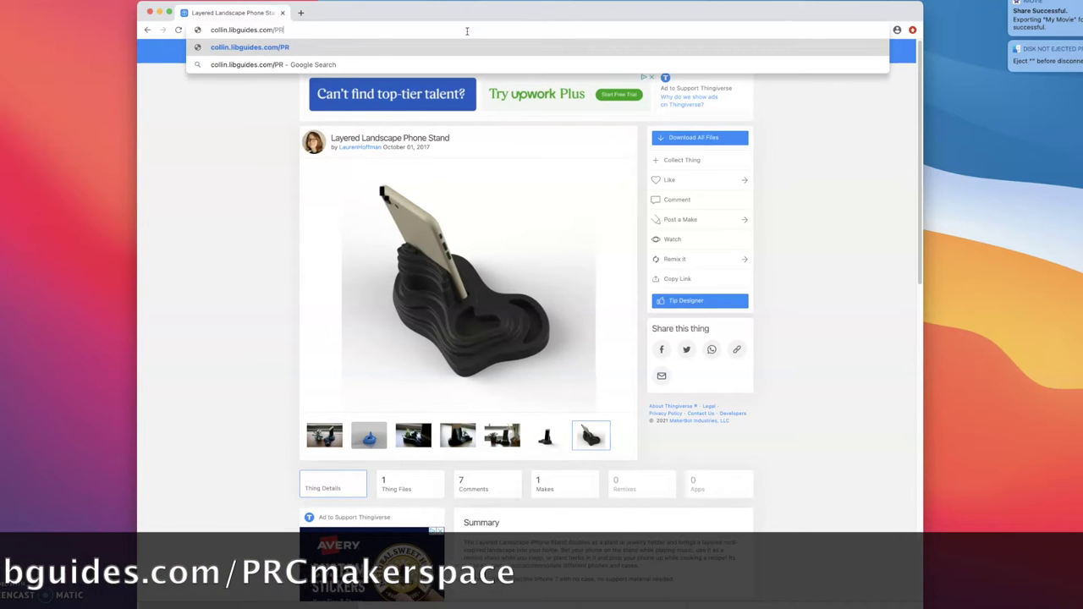
pyautogui.write('Cmakers')
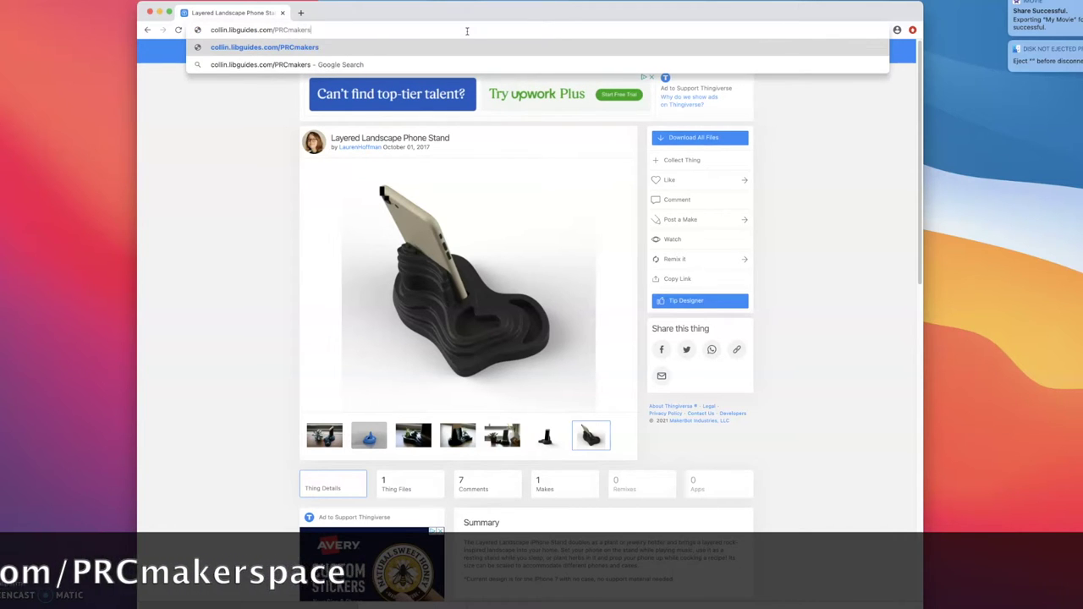
pyautogui.write('pace')
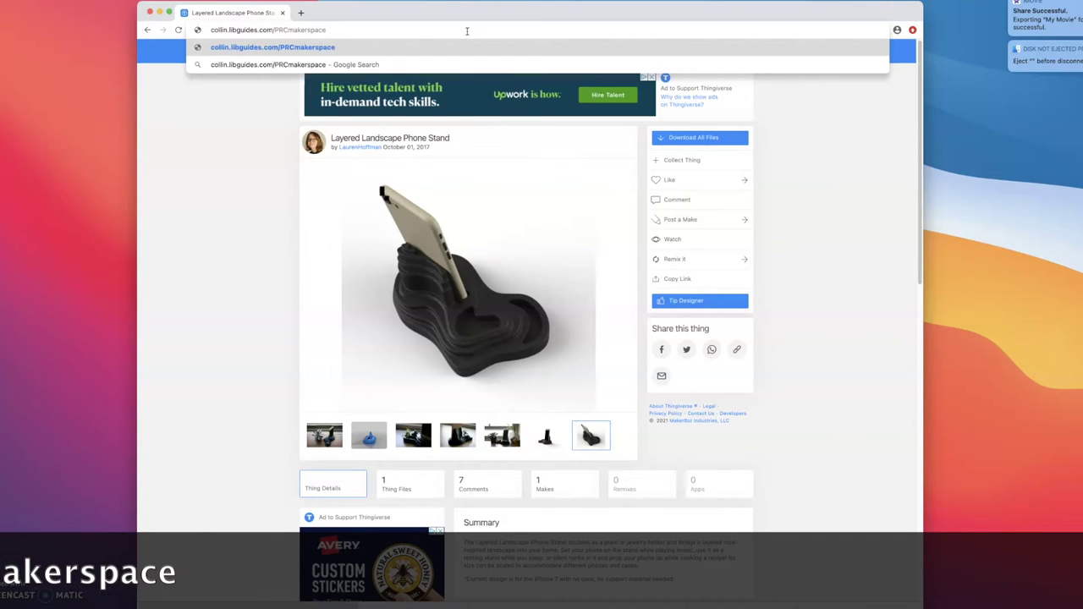
pyautogui.press('Return')
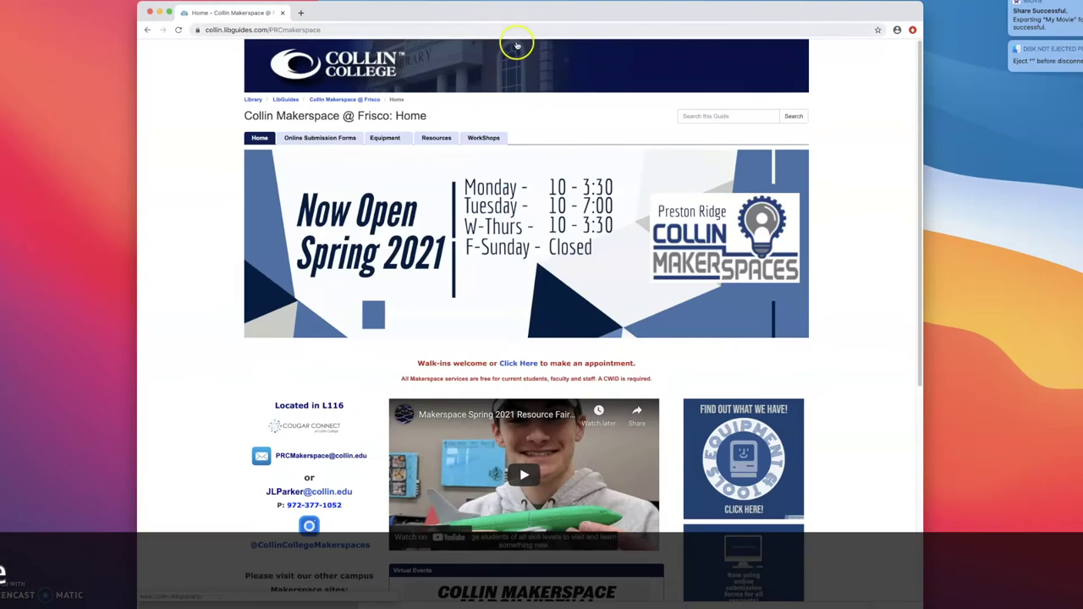
# Step: Start the PolyPrinter request form from Online Submission Forms and set the date to 03/24/2021
pyautogui.click(322, 140)
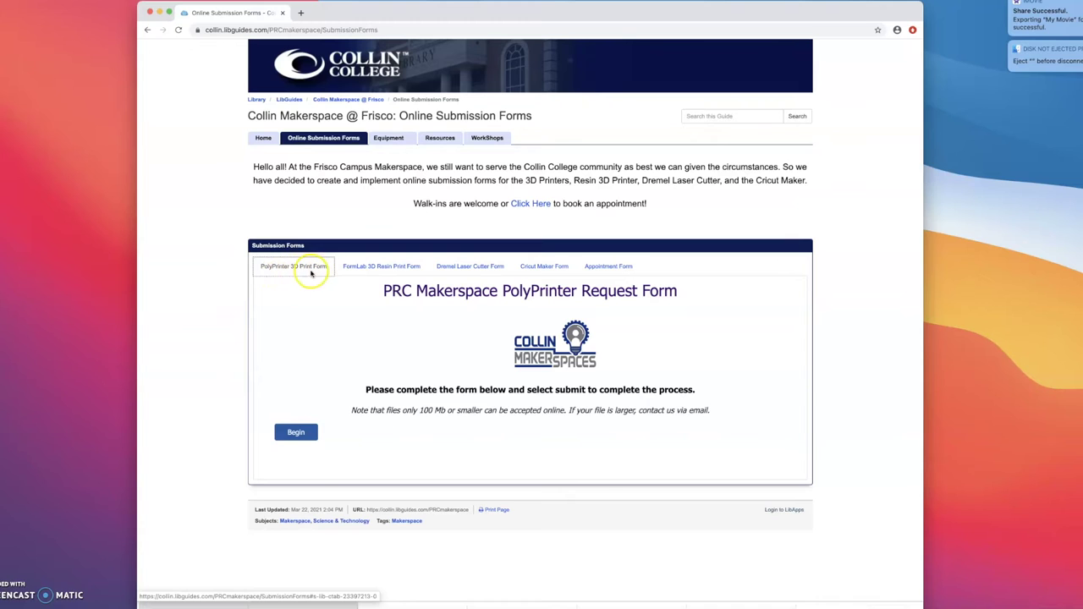
pyautogui.click(296, 434)
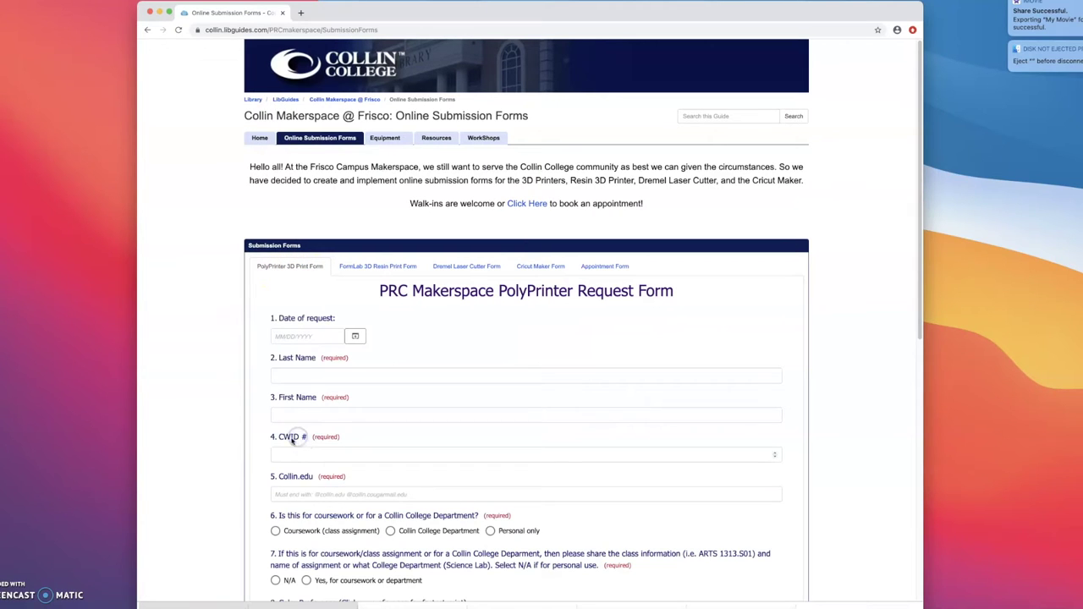
pyautogui.click(352, 337)
pyautogui.click(357, 336)
pyautogui.click(312, 434)
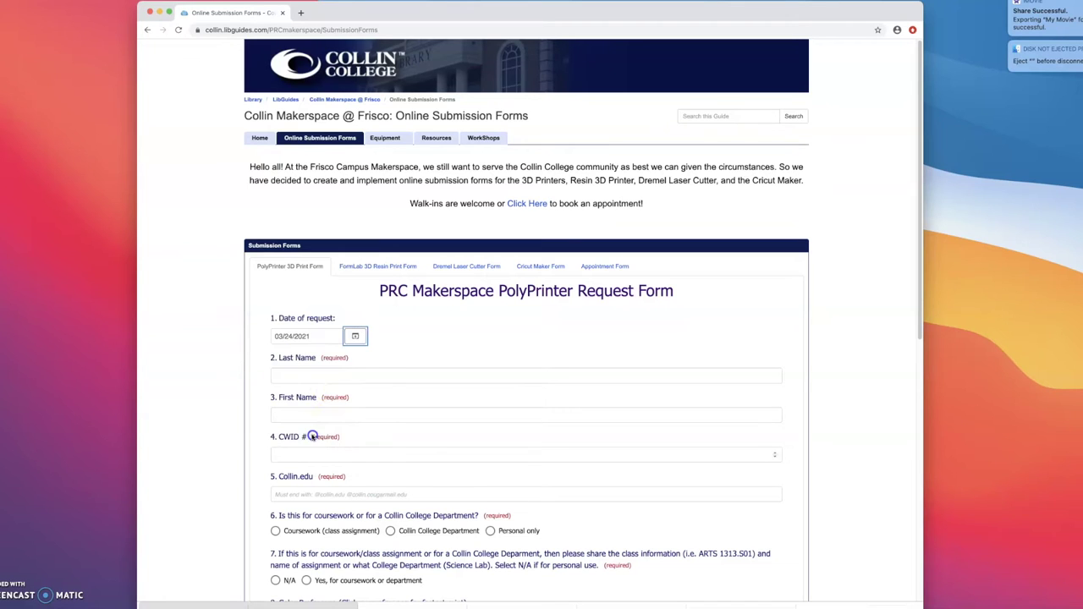
# Step: Enter the requester's name, CWID and college e-mail, then choose Personal only and N/A
pyautogui.click(329, 378)
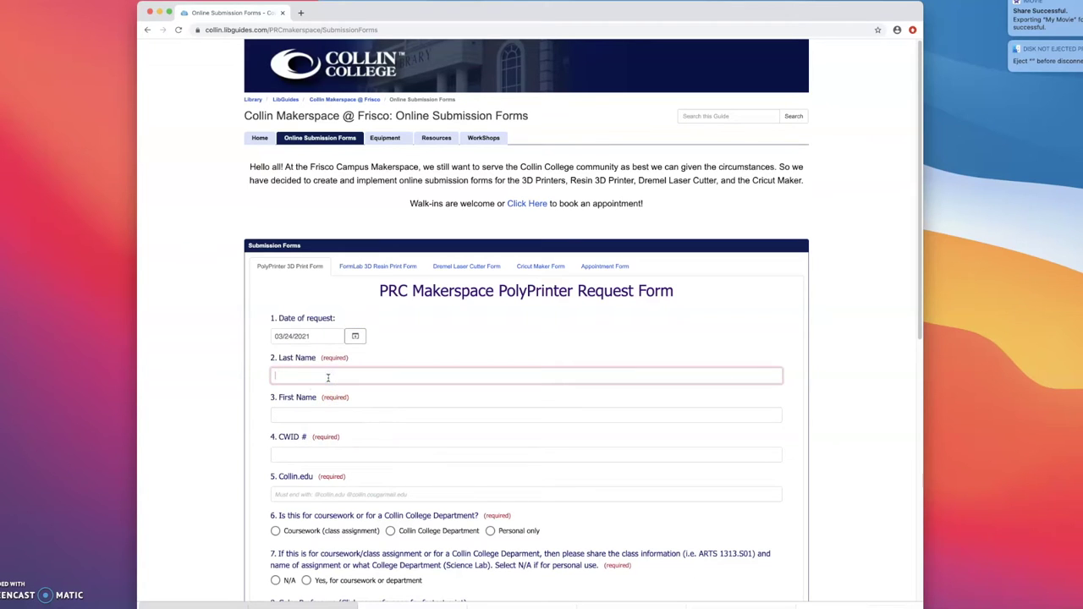
pyautogui.press('Tab')
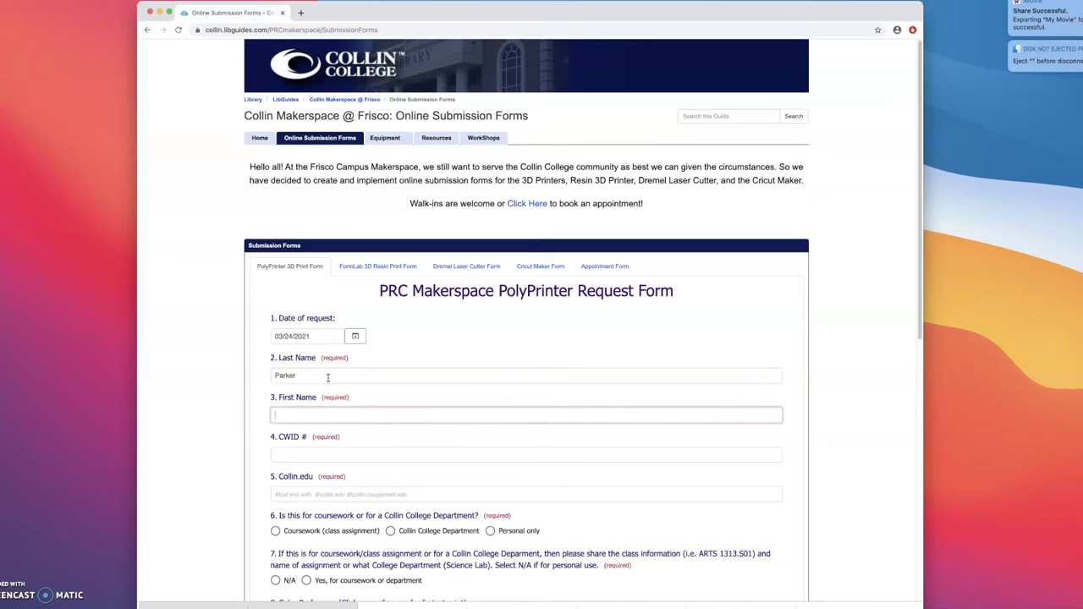
pyautogui.press('Tab')
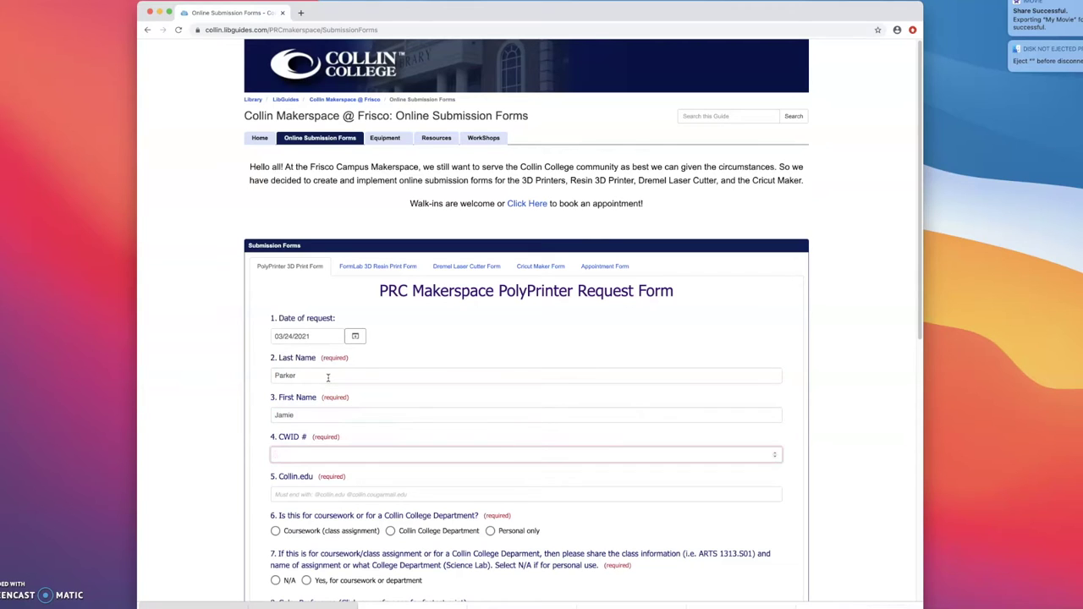
pyautogui.write('100000000')
pyautogui.press('Tab')
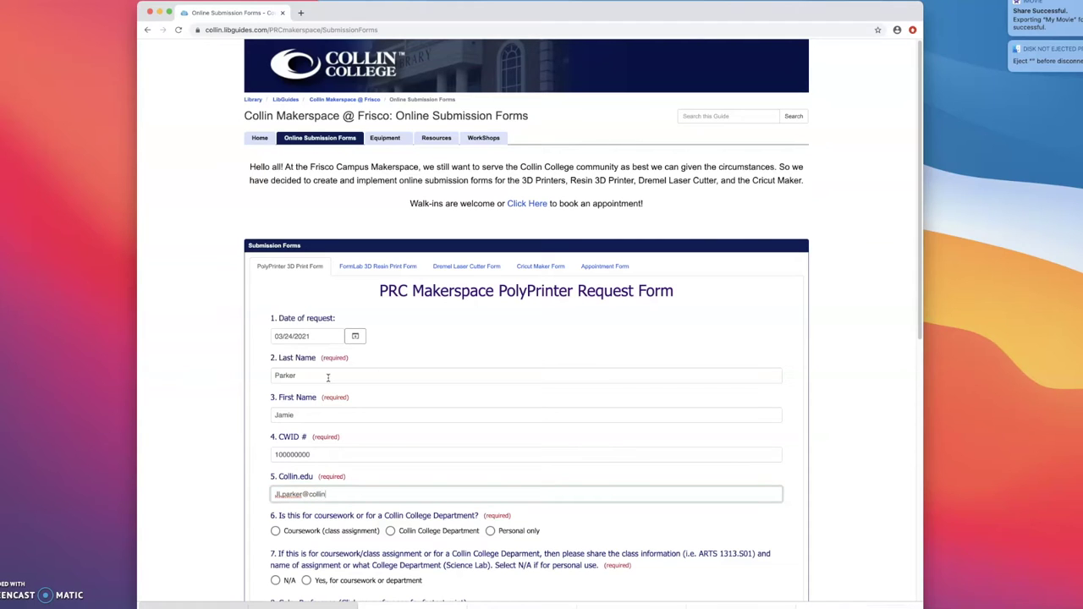
pyautogui.click(488, 531)
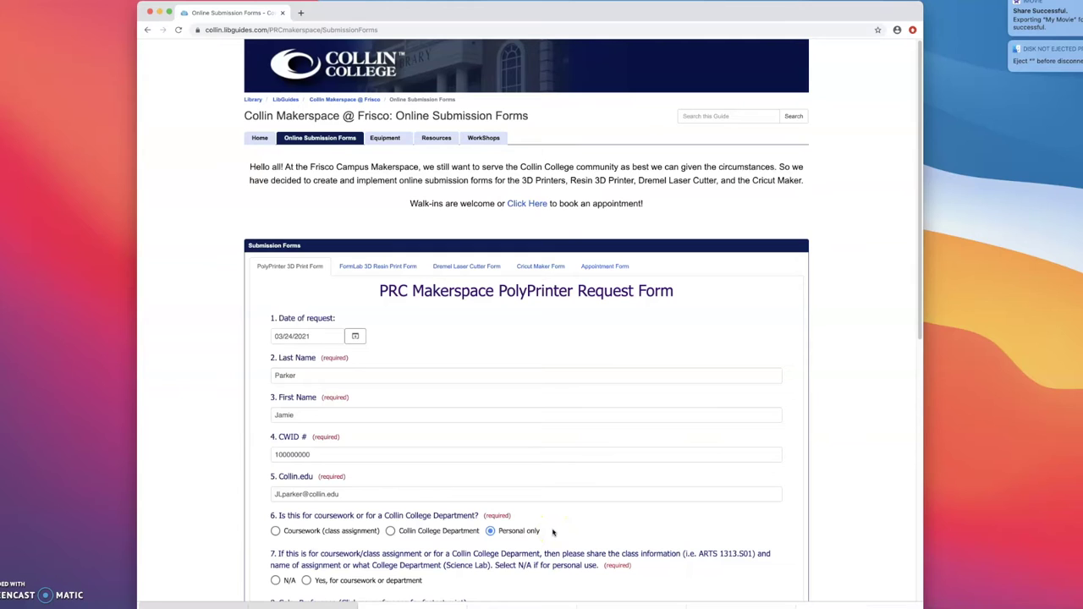
pyautogui.click(276, 581)
pyautogui.scroll(-5, 377, 575)
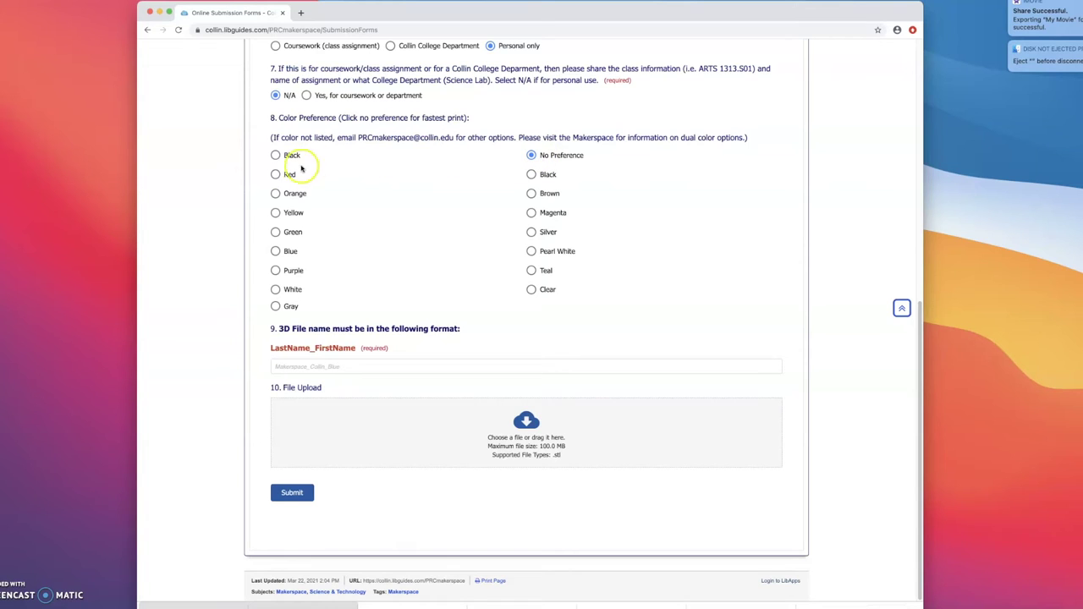
# Step: Choose Purple as the print colour and fill in the LastName_FirstName file name field
pyautogui.click(294, 273)
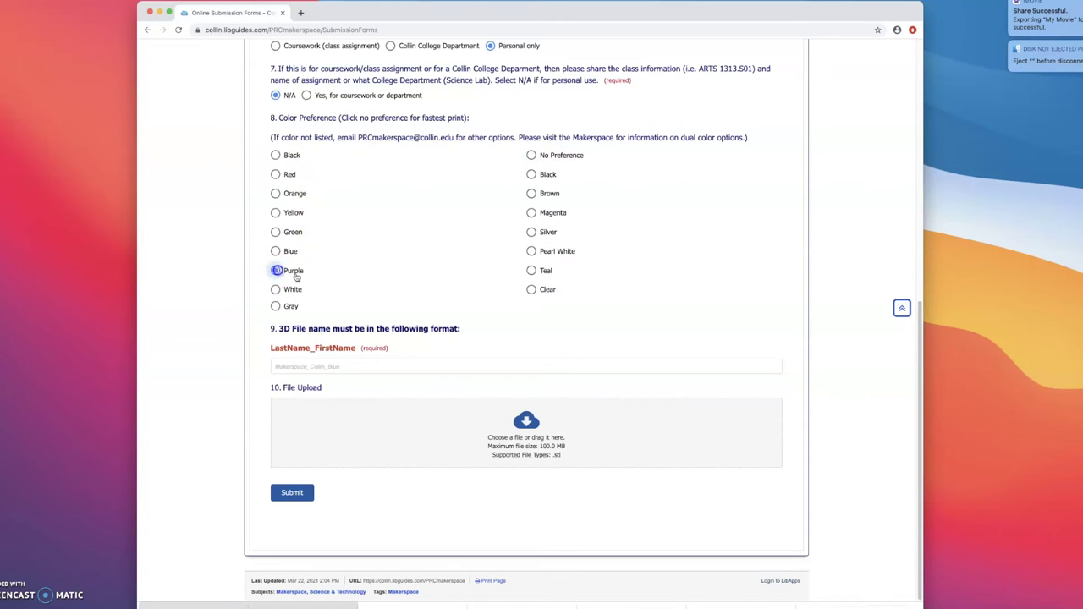
pyautogui.click(328, 365)
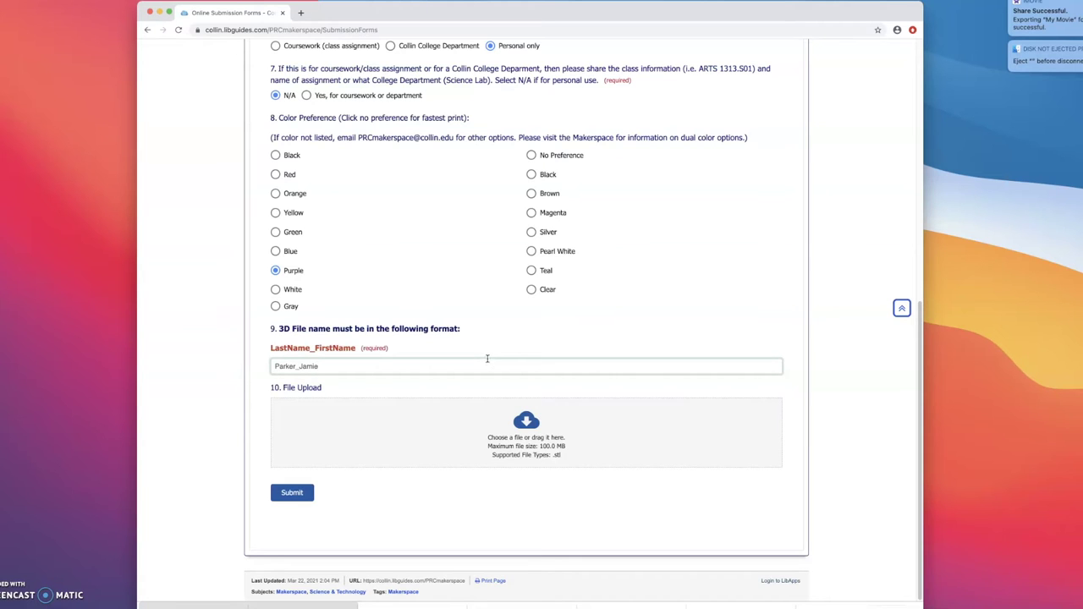
pyautogui.click(524, 423)
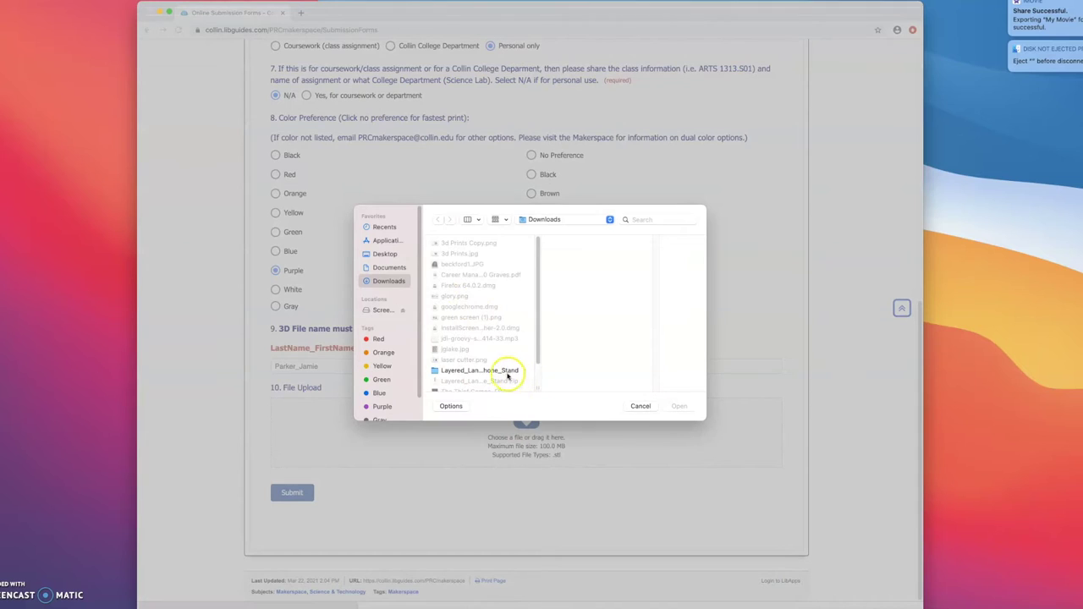
# Step: Attach Layered_Landscape_iPhone_Stand.STL from the Desktop, submit the request, and skip the e-mail copy
pyautogui.click(386, 255)
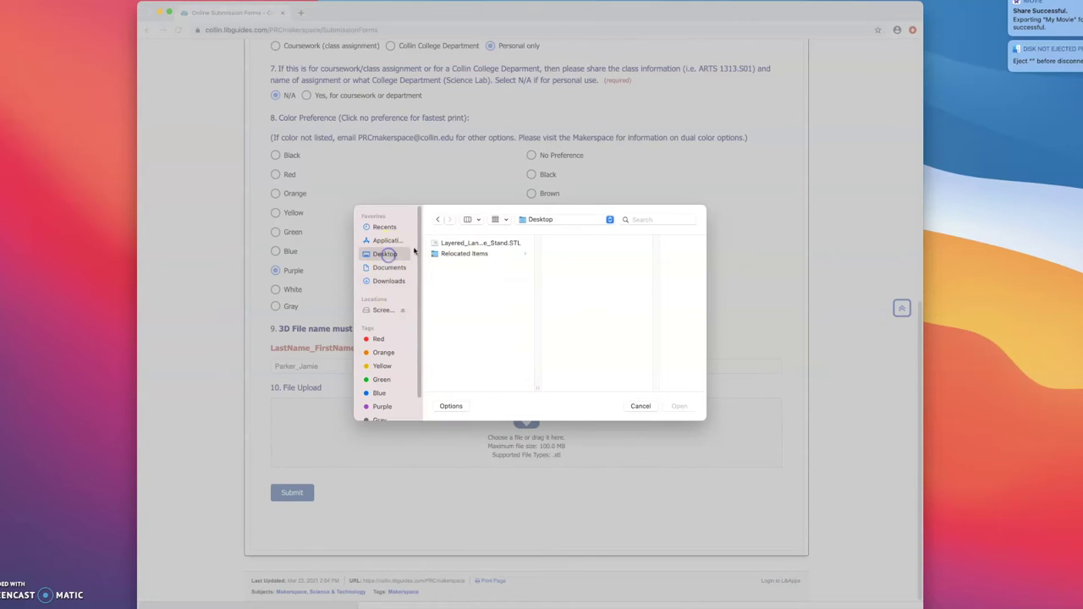
pyautogui.click(461, 244)
pyautogui.click(679, 406)
pyautogui.click(682, 406)
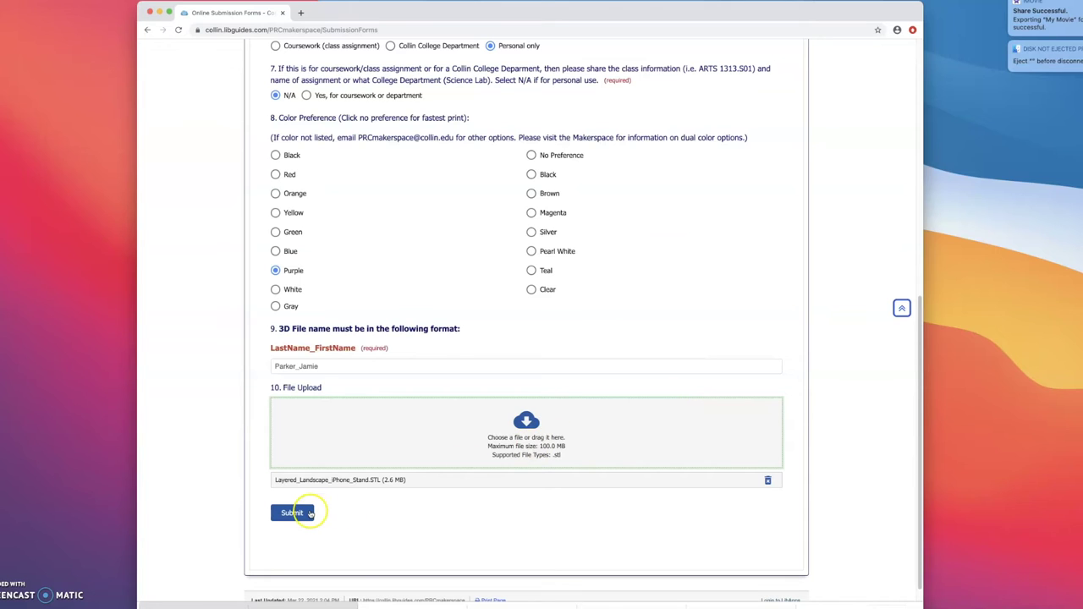
pyautogui.click(293, 513)
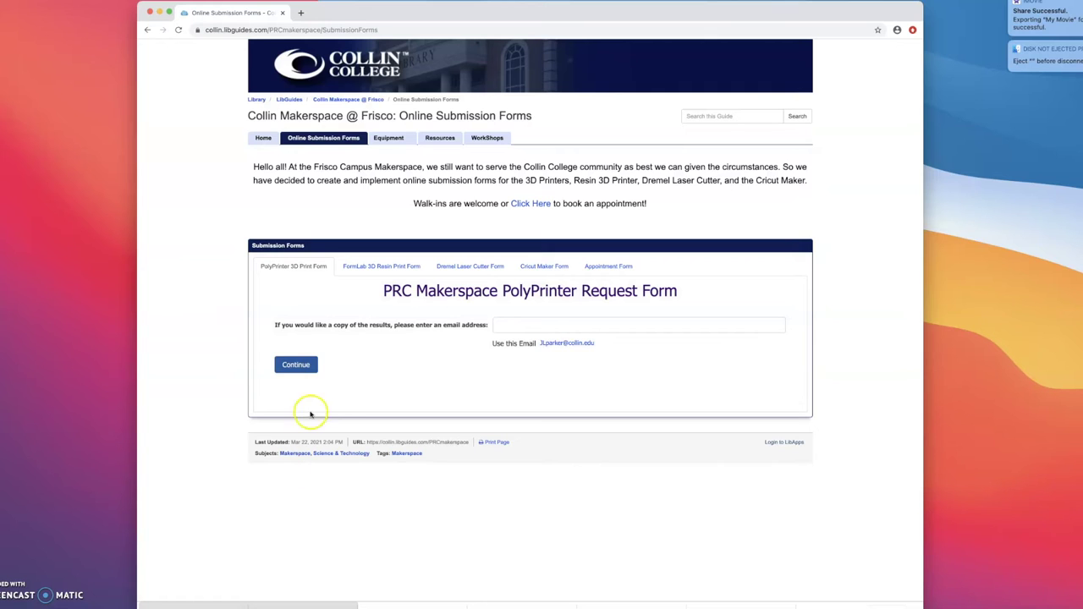
pyautogui.click(298, 367)
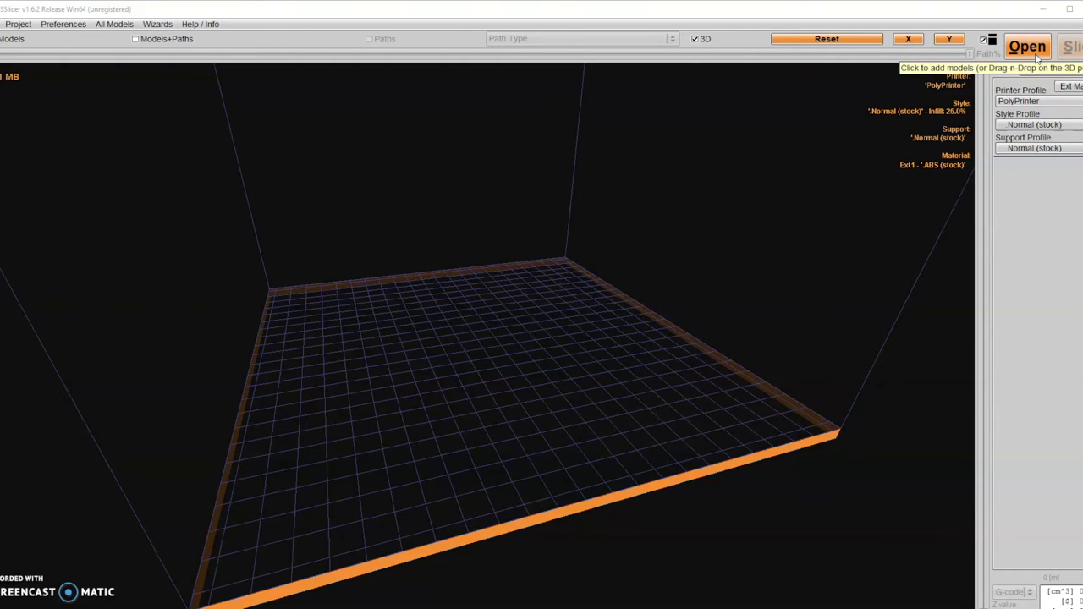
# Step: Open Layered_Landscape_iPhone_Stand from the Desktop onto the KISSlicer build plate
pyautogui.click(1035, 53)
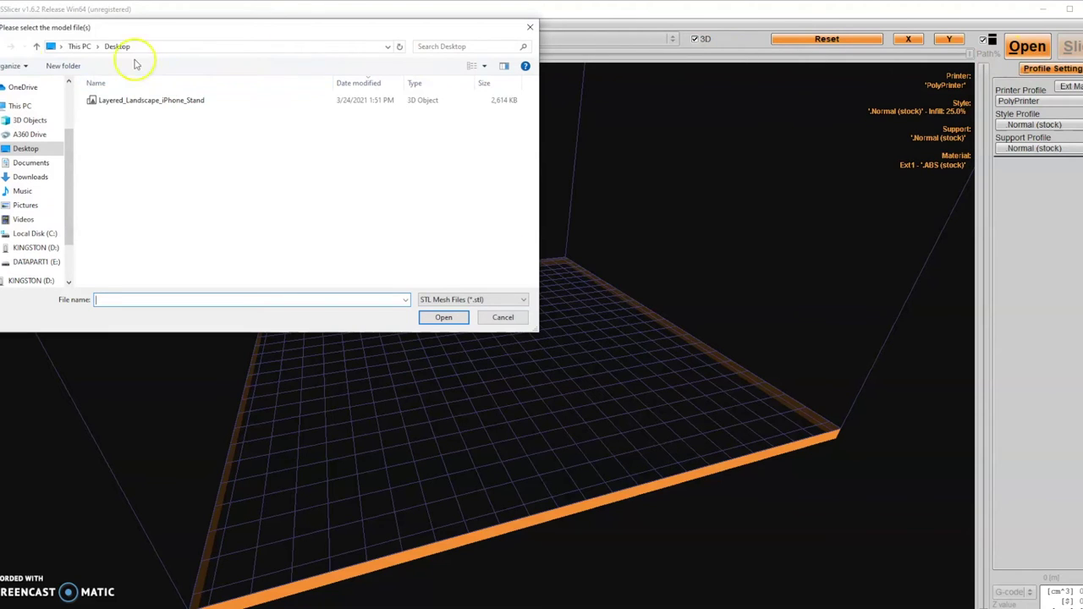
pyautogui.click(104, 102)
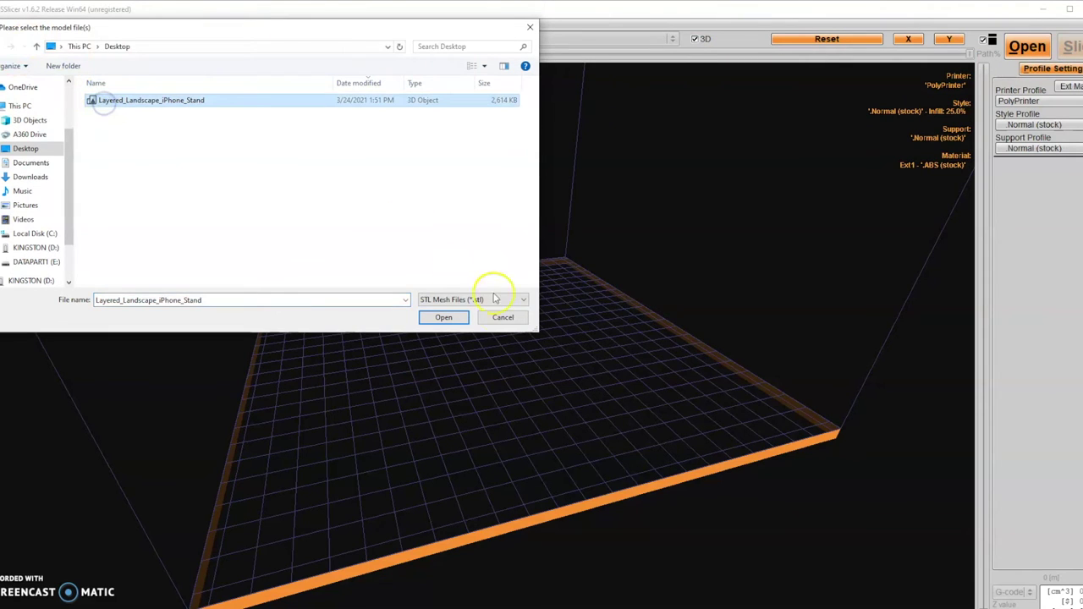
pyautogui.click(442, 318)
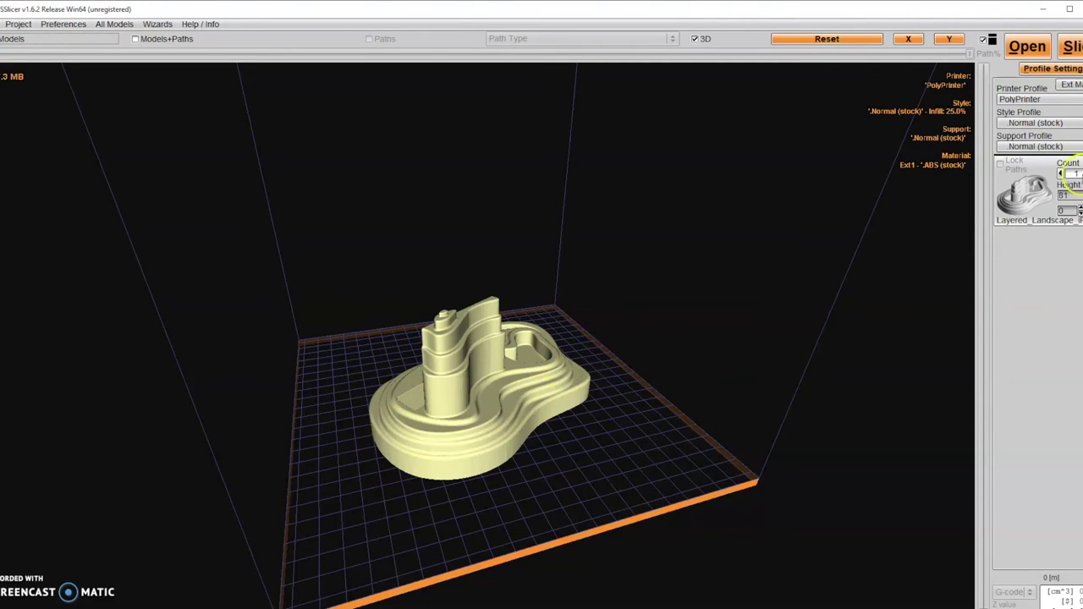
# Step: Slice the phone stand and preview its Models+Paths toolpaths down to the green infill layer
pyautogui.click(1071, 44)
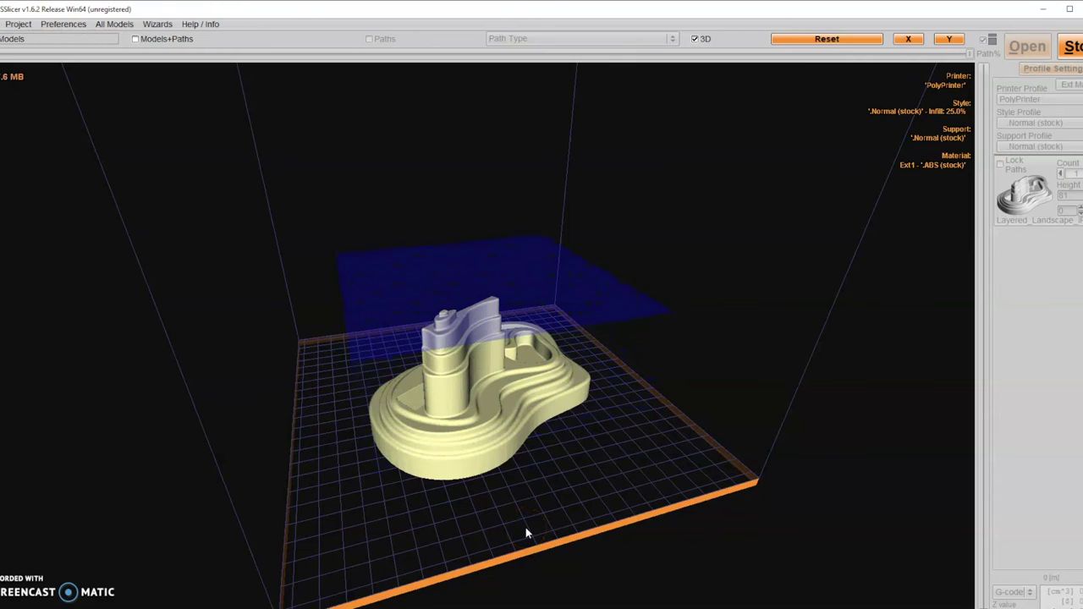
pyautogui.click(112, 42)
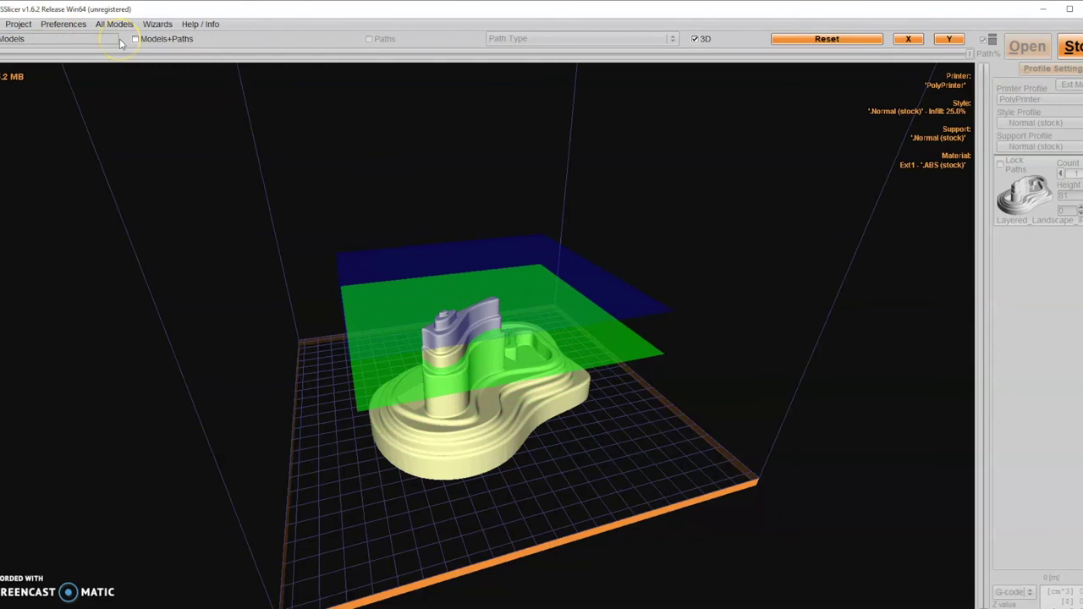
pyautogui.click(125, 44)
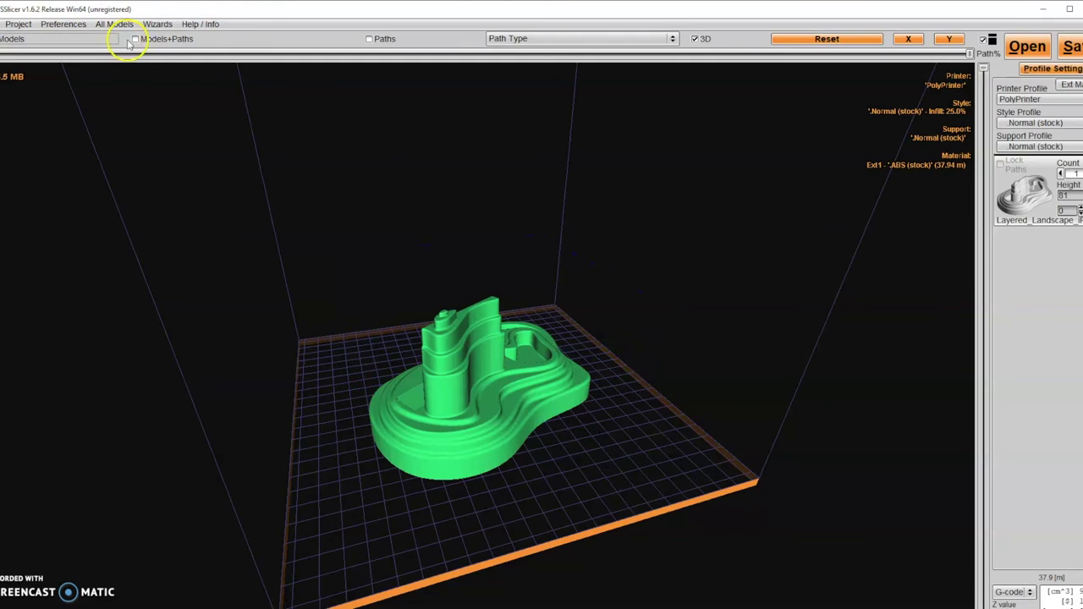
pyautogui.moveTo(550, 406); pyautogui.dragTo(471, 539)
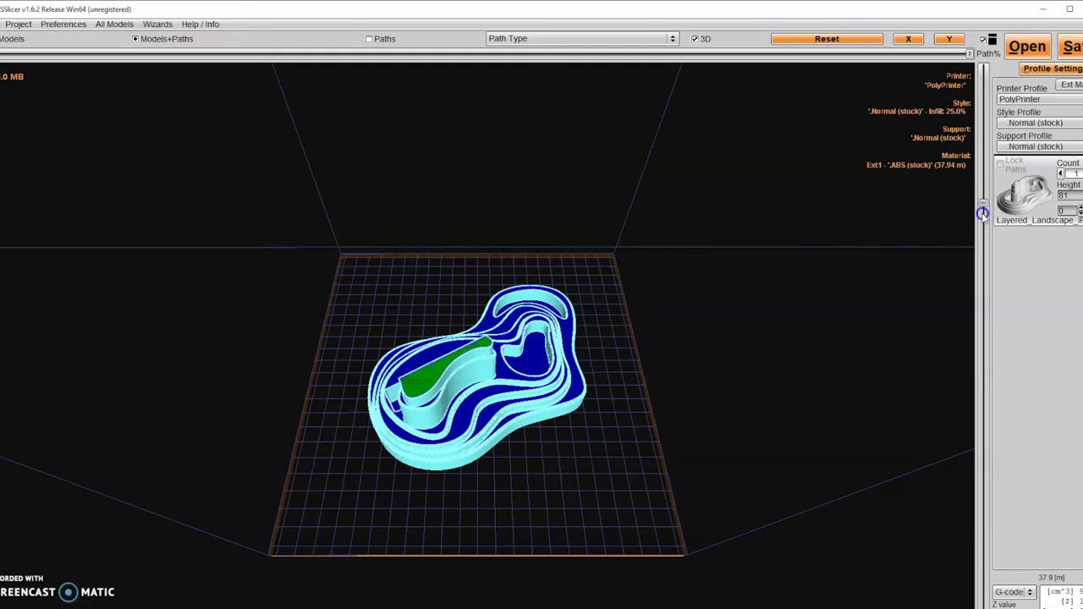
pyautogui.moveTo(982, 215); pyautogui.dragTo(978, 251)
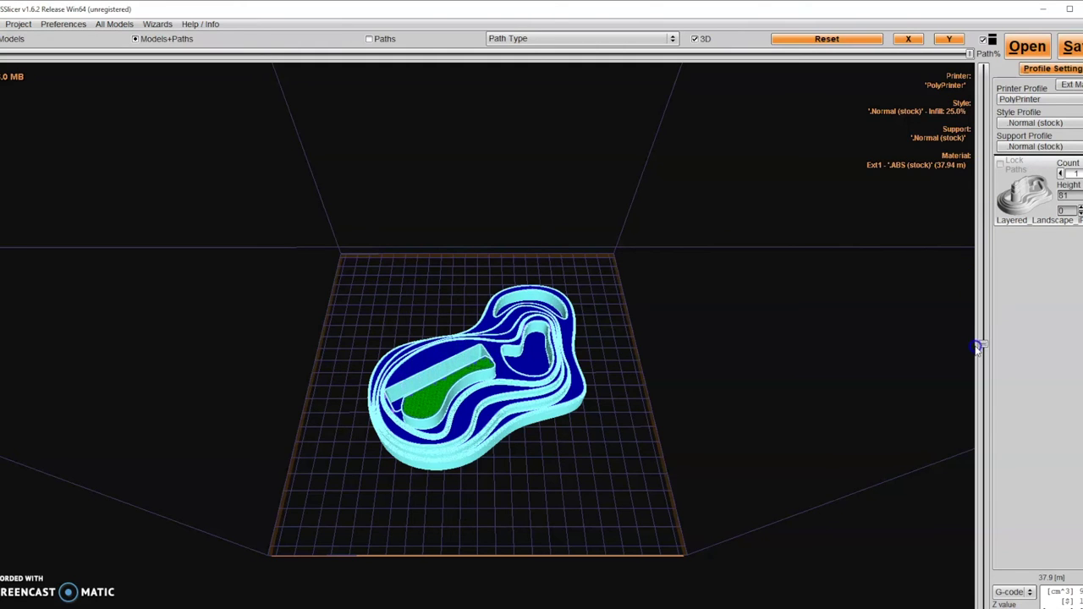
pyautogui.moveTo(977, 416); pyautogui.dragTo(978, 66)
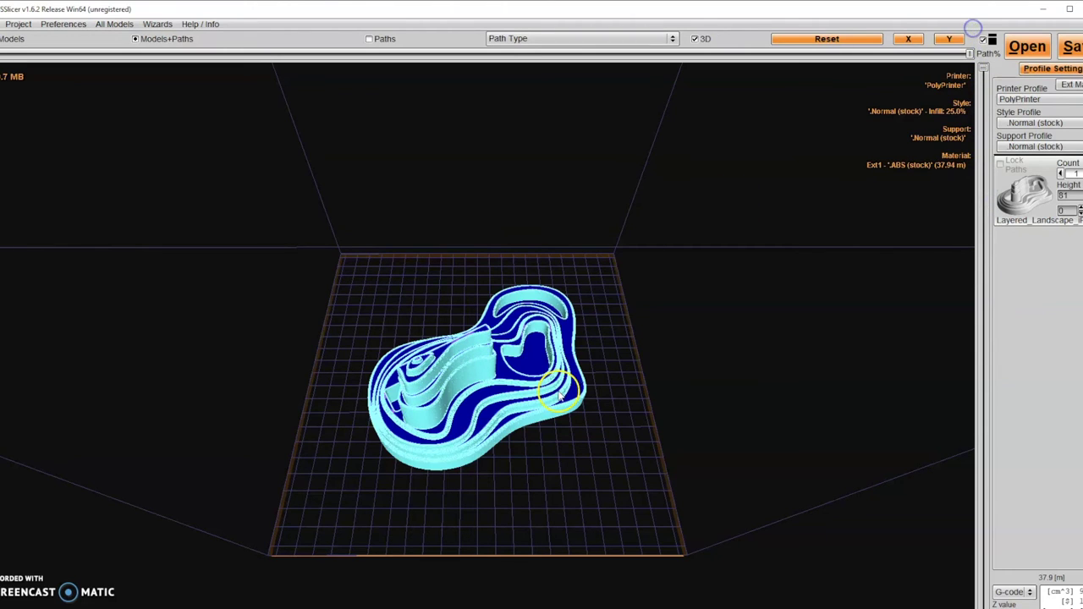
# Step: Save the G-code to the Desktop as Layered_Landscape_iPhone_Stand.gcode and dismiss the post-process failure notice
pyautogui.click(1073, 47)
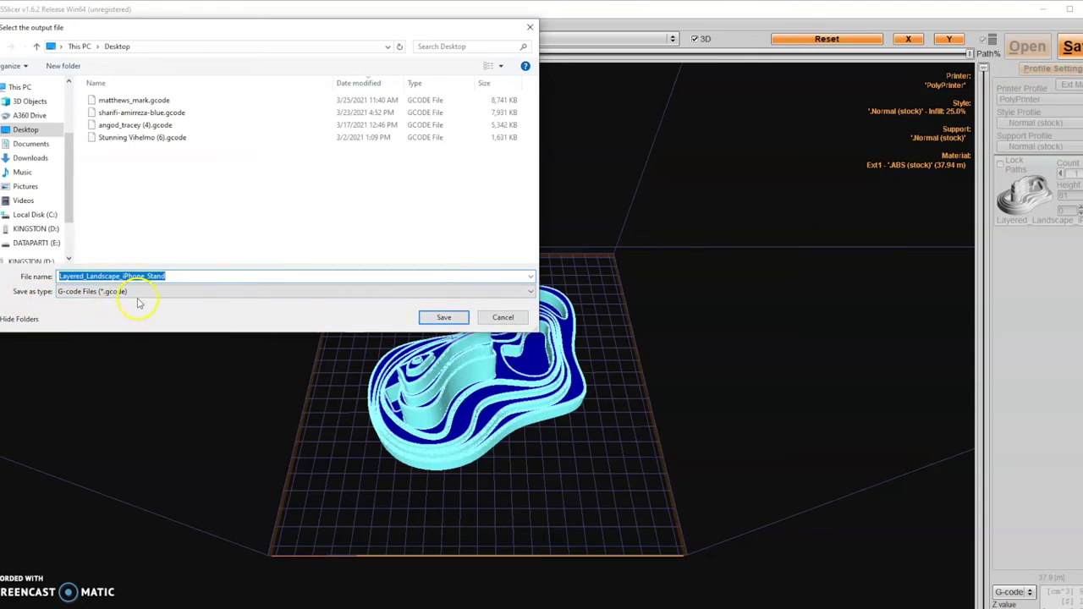
pyautogui.click(428, 317)
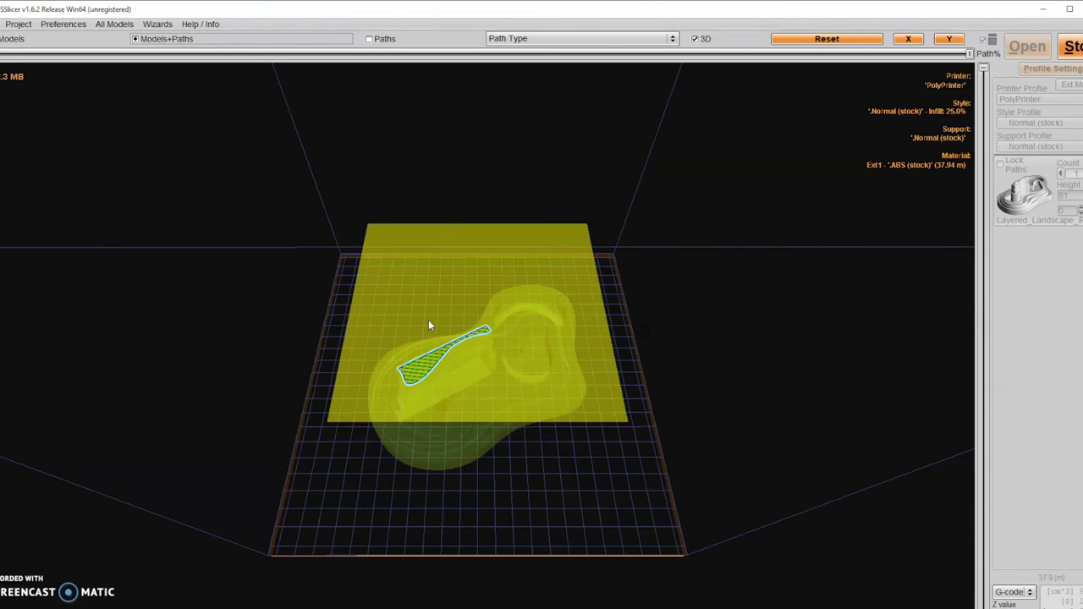
pyautogui.click(682, 147)
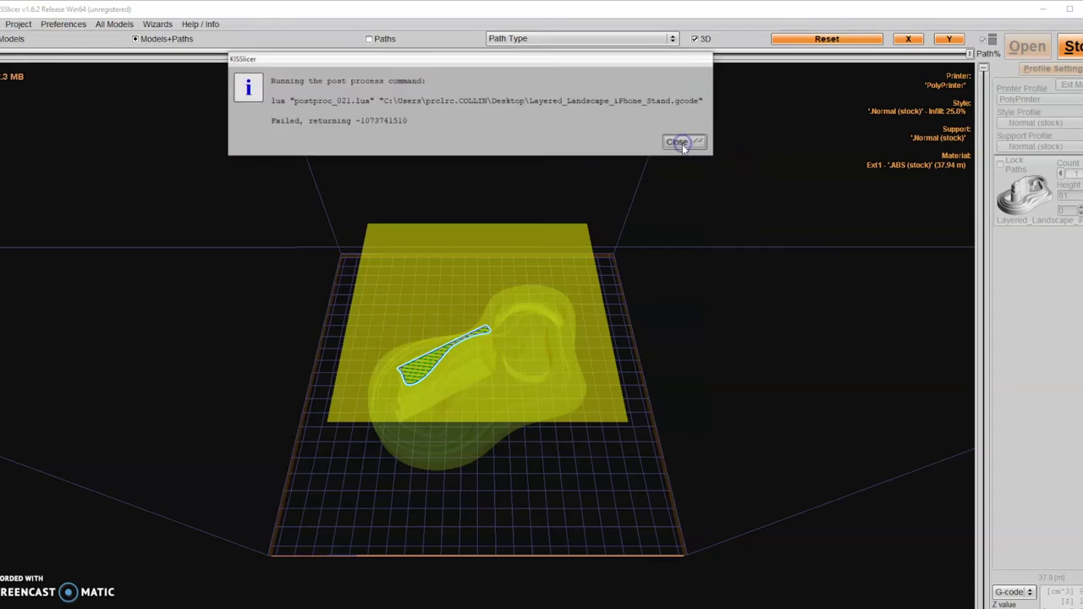
pyautogui.click(682, 142)
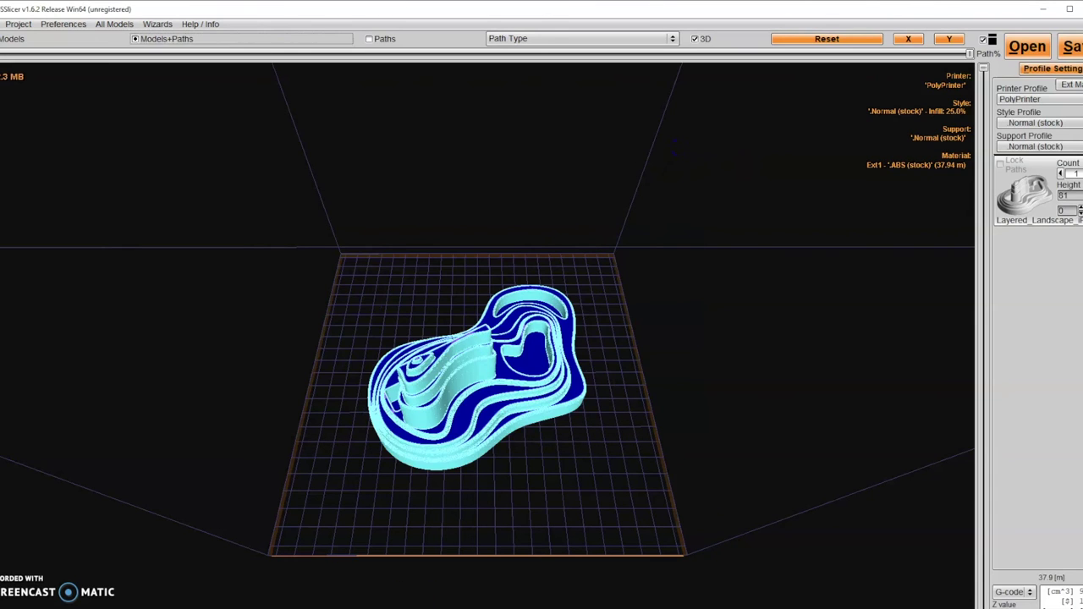
# Step: In PolyPrinter, load Layered_Landscape_iPhone_Stand.gcode from the Desktop
pyautogui.hotkey('alt', 'Tab')
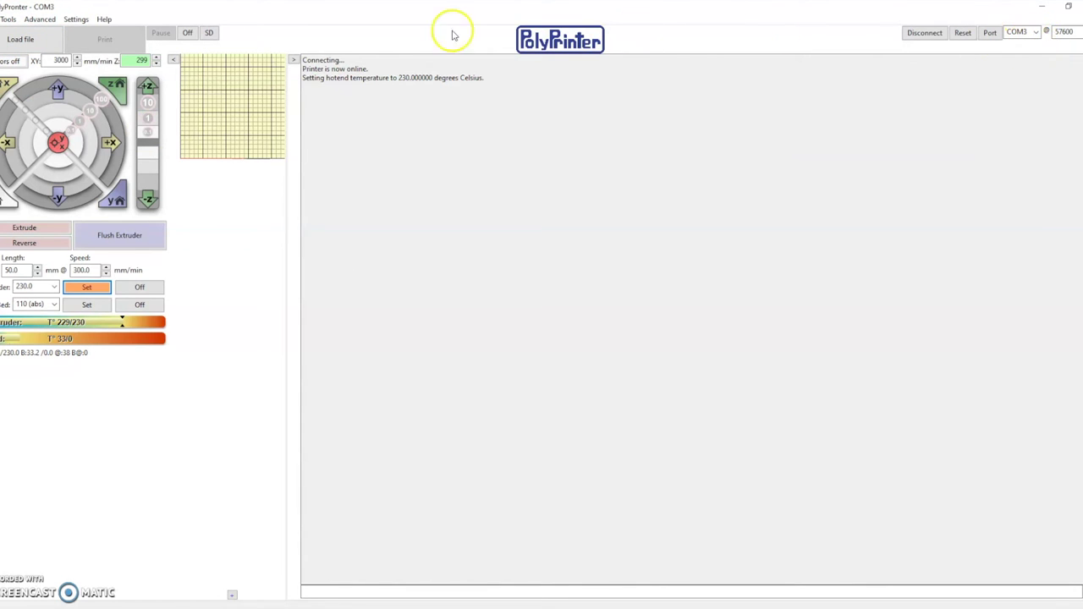
pyautogui.click(22, 42)
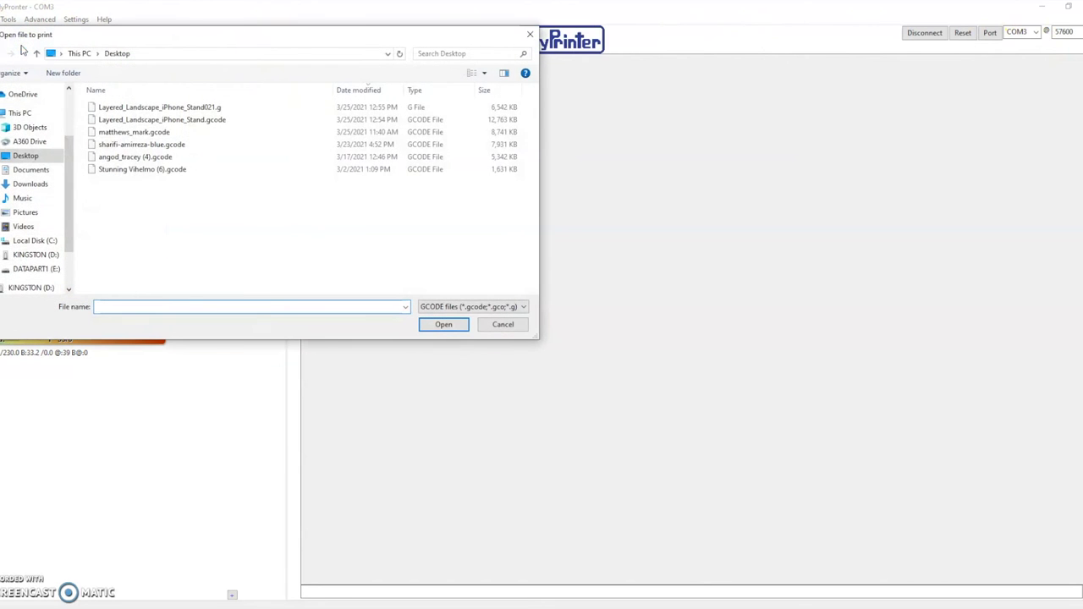
pyautogui.click(171, 118)
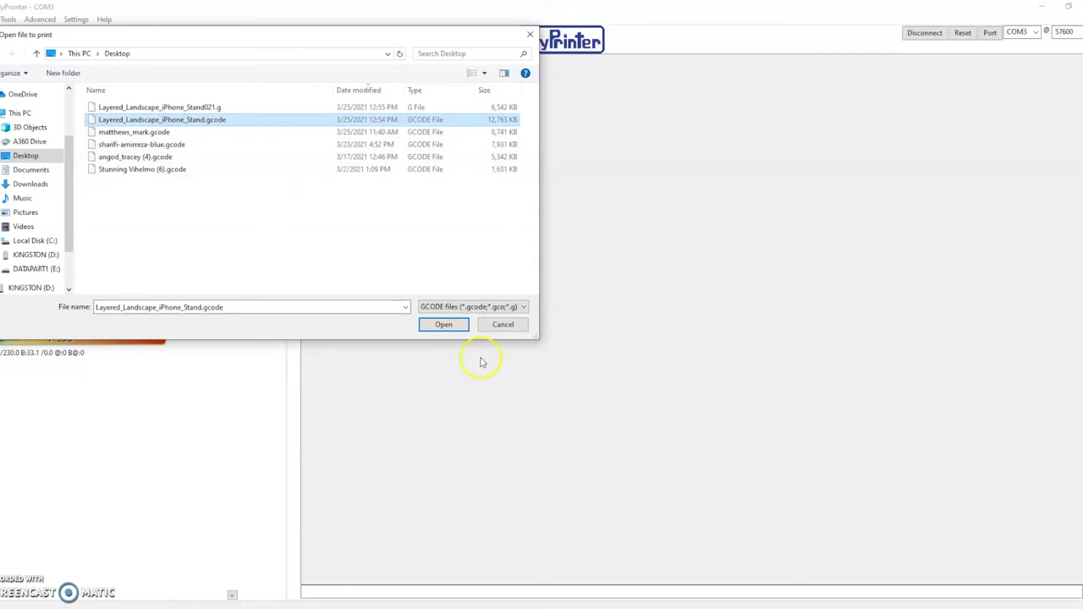
pyautogui.click(457, 325)
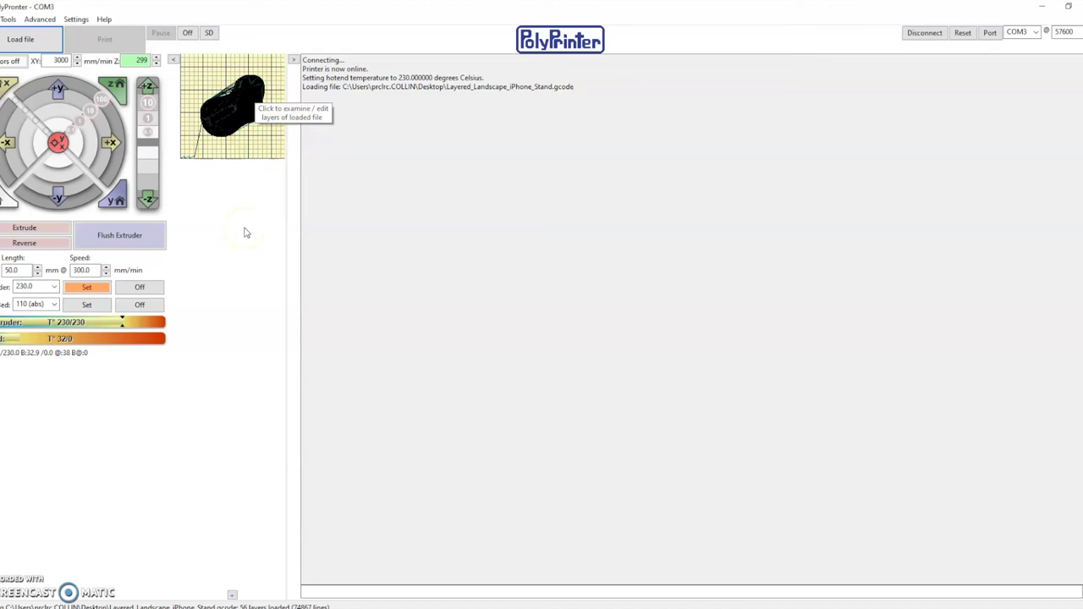
# Step: Set the hotend to 230 °C and the bed to 110 °C, then start printing the phone stand
pyautogui.click(86, 287)
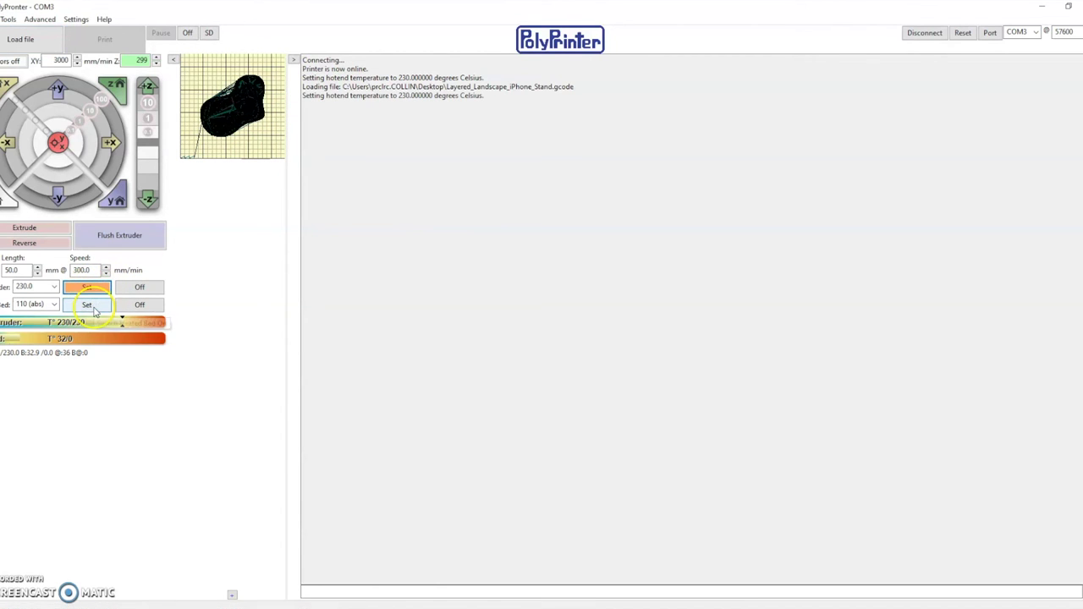
pyautogui.click(93, 305)
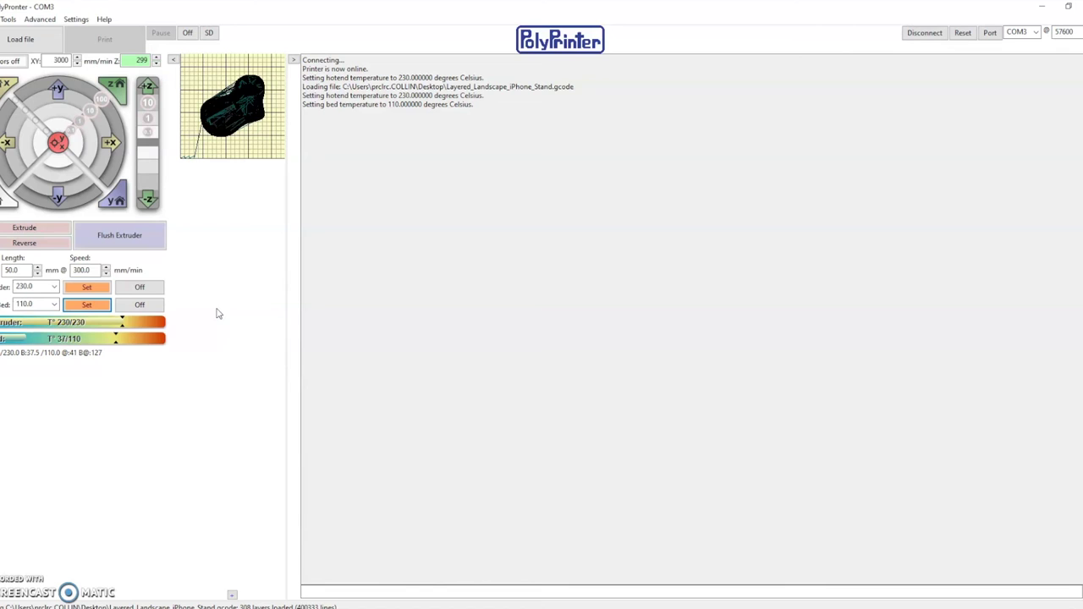
pyautogui.click(394, 164)
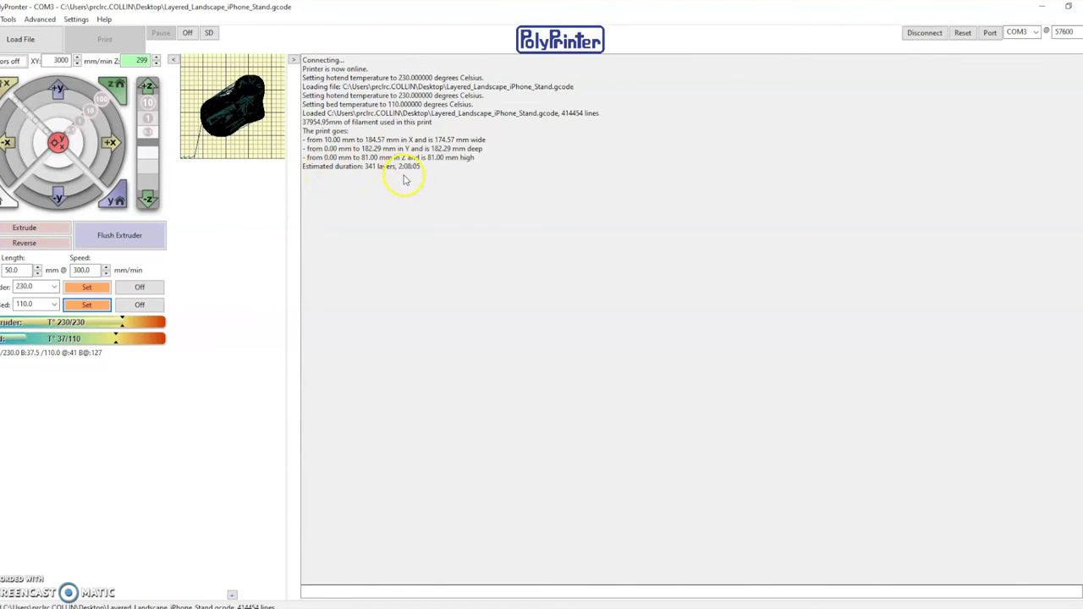
pyautogui.click(104, 38)
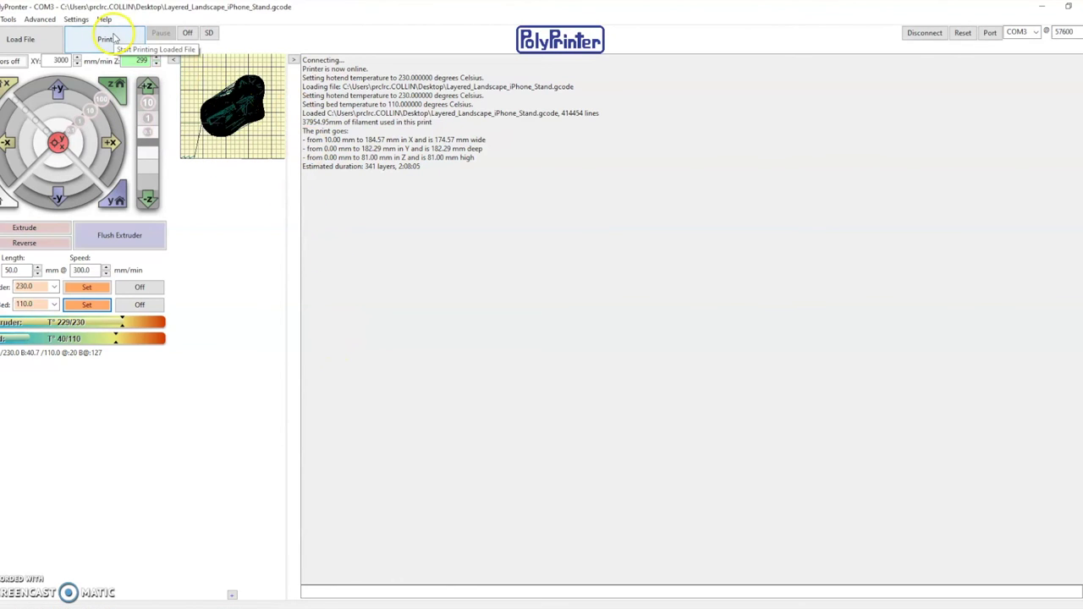
pyautogui.click(113, 38)
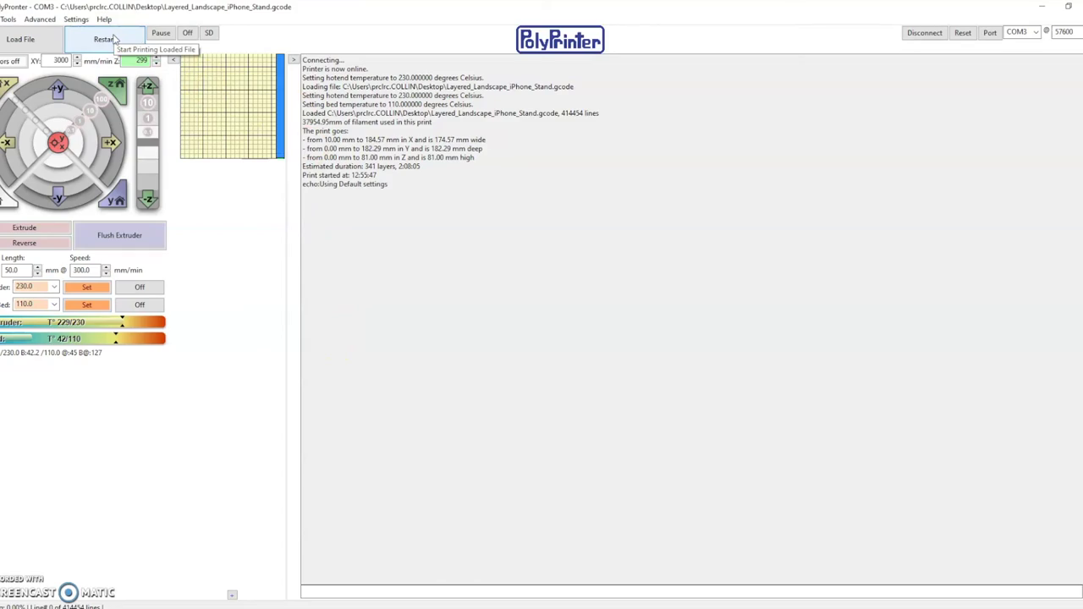